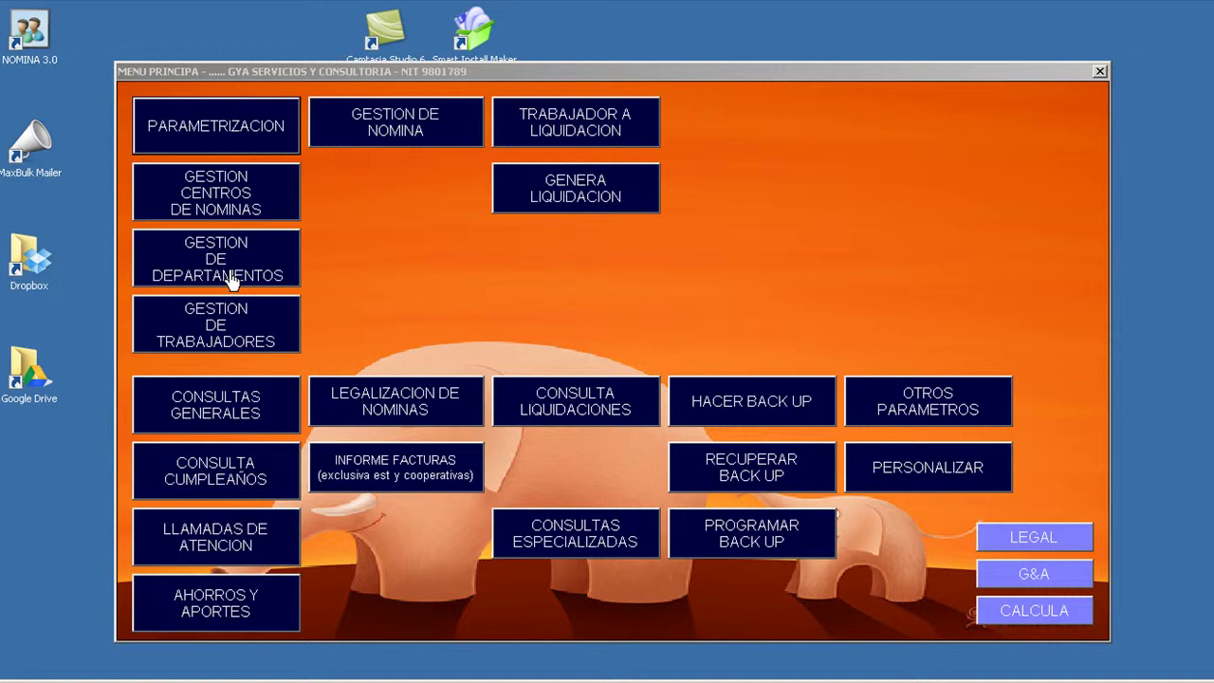
# Open the payroll centre management form and enter the name "proyecto uno edificio san miguel" with NIT 1
pyautogui.click(256, 195)
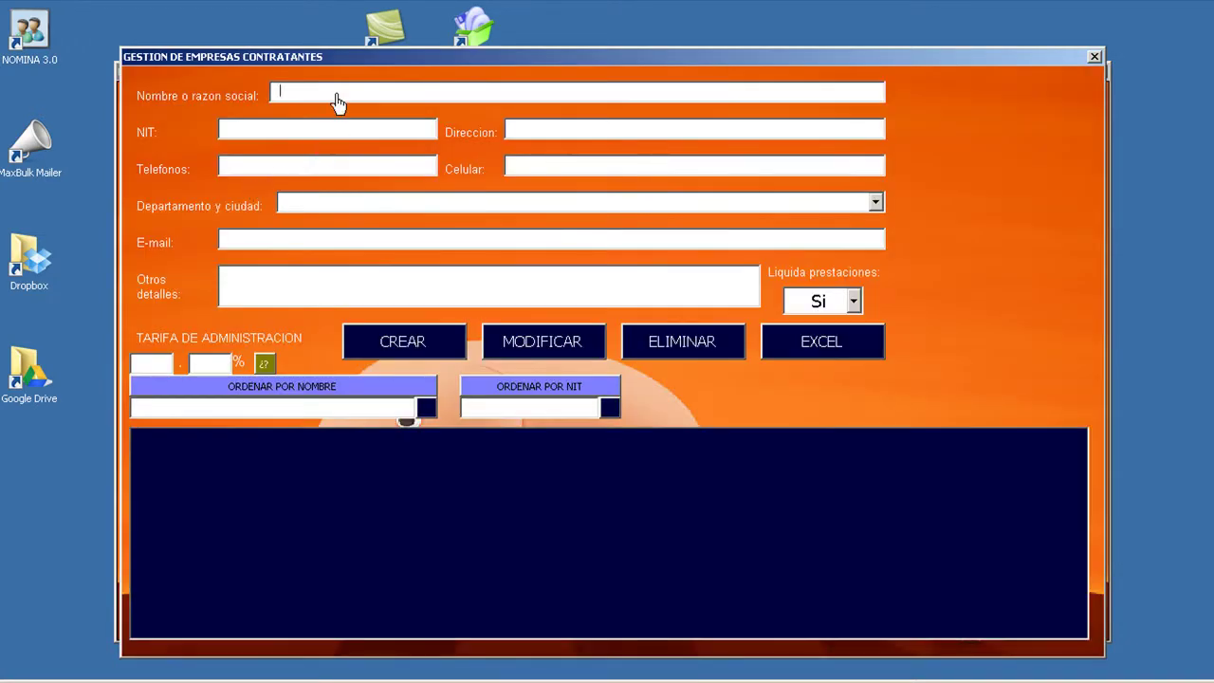
pyautogui.click(333, 94)
pyautogui.write('proyecto')
pyautogui.write('uno ed')
pyautogui.press('BackSpace')
pyautogui.write('dificio san miguel')
pyautogui.press('Tab')
pyautogui.write('1')
pyautogui.press('Tab')
pyautogui.press('Down')
pyautogui.press('Down')
pyautogui.press('Down')
pyautogui.press('Down')
pyautogui.press('Down')
pyautogui.write('1')
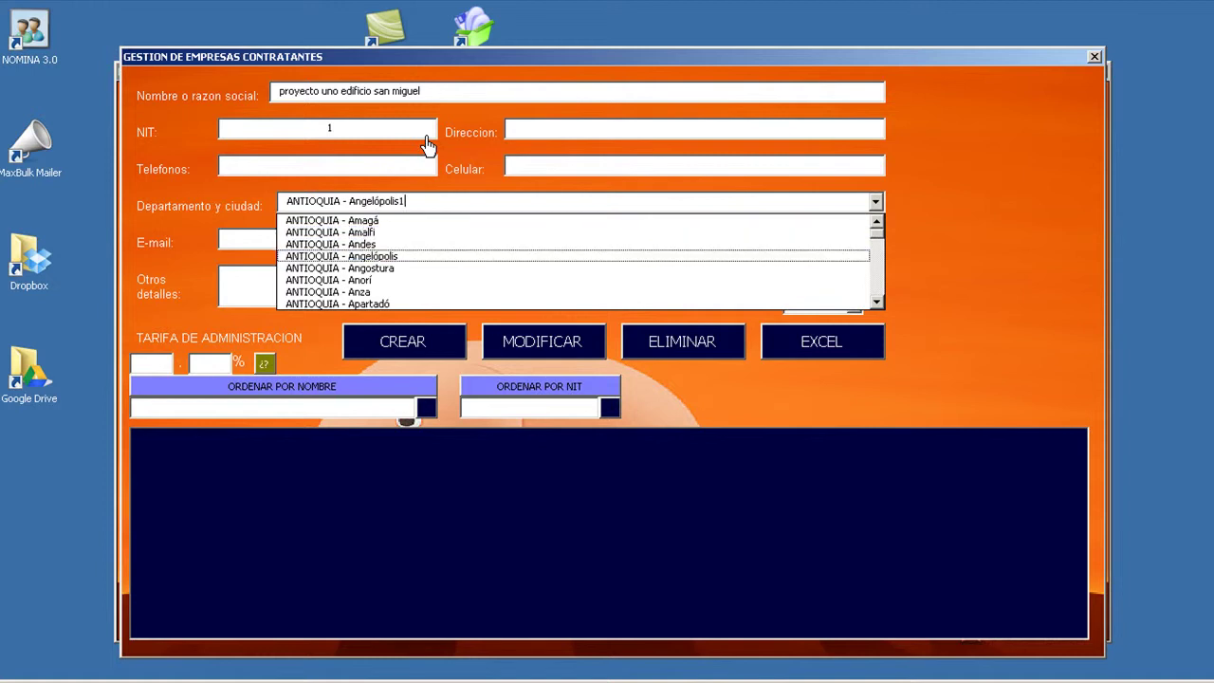
pyautogui.press('BackSpace')
pyautogui.press('BackSpace')
pyautogui.press('BackSpace')
pyautogui.press('BackSpace')
pyautogui.press('BackSpace')
pyautogui.press('BackSpace')
pyautogui.press('BackSpace')
pyautogui.press('BackSpace')
pyautogui.press('BackSpace')
pyautogui.press('BackSpace')
pyautogui.press('BackSpace')
pyautogui.write('nde')
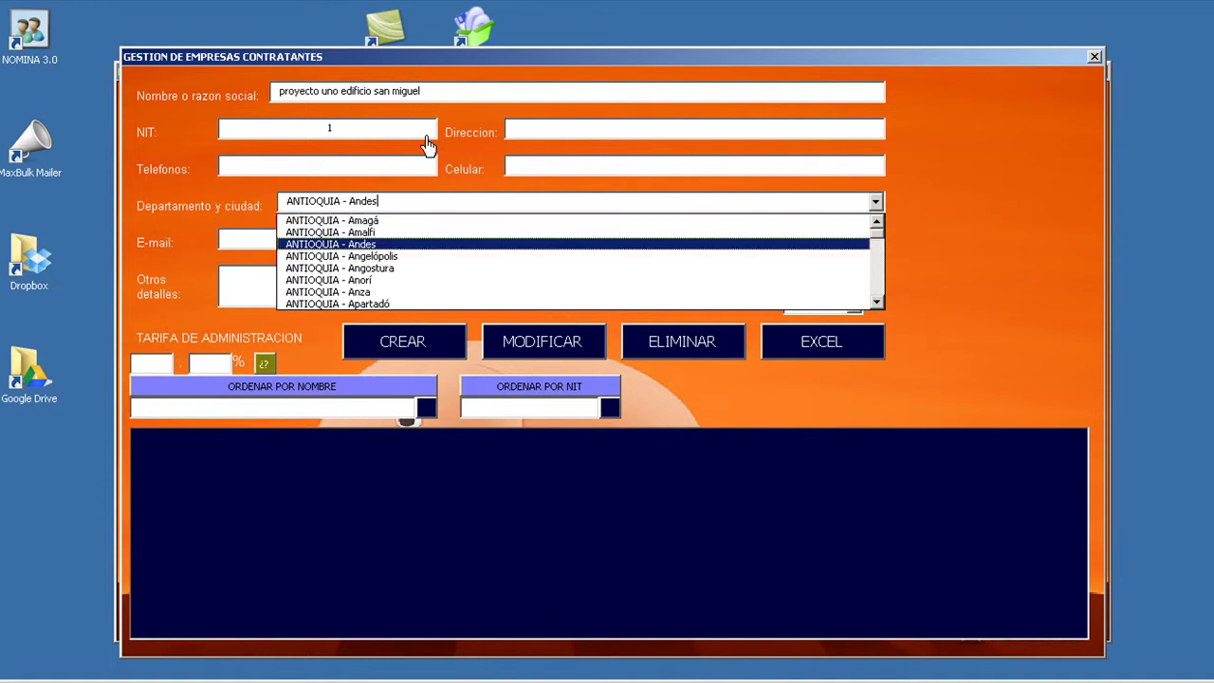
pyautogui.press('BackSpace')
pyautogui.press('BackSpace')
pyautogui.press('BackSpace')
pyautogui.press('BackSpace')
pyautogui.press('BackSpace')
pyautogui.press('BackSpace')
pyautogui.press('BackSpace')
pyautogui.press('BackSpace')
pyautogui.press('BackSpace')
pyautogui.press('BackSpace')
pyautogui.press('BackSpace')
pyautogui.press('BackSpace')
pyautogui.press('BackSpace')
pyautogui.press('BackSpace')
pyautogui.press('BackSpace')
pyautogui.press('BackSpace')
# Set the department and city to QUINDIO - Armenia and choose Si for Liquida prestaciones
pyautogui.write('QUINDIO - Armenia')
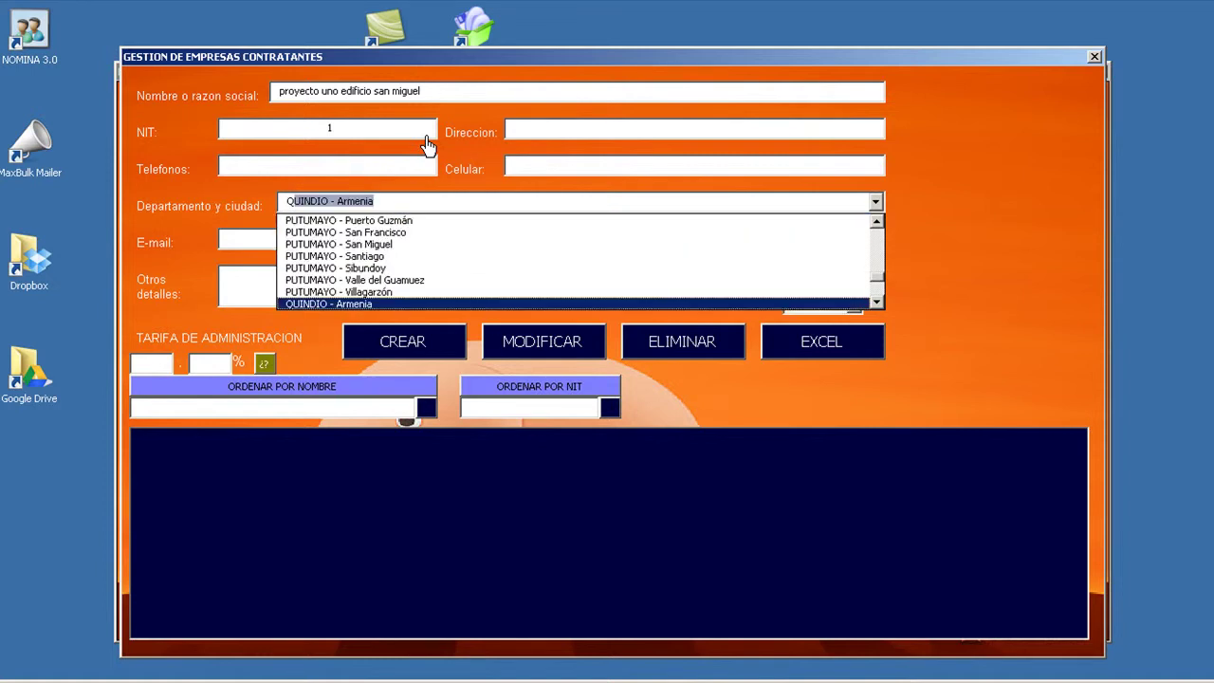
pyautogui.press('Tab')
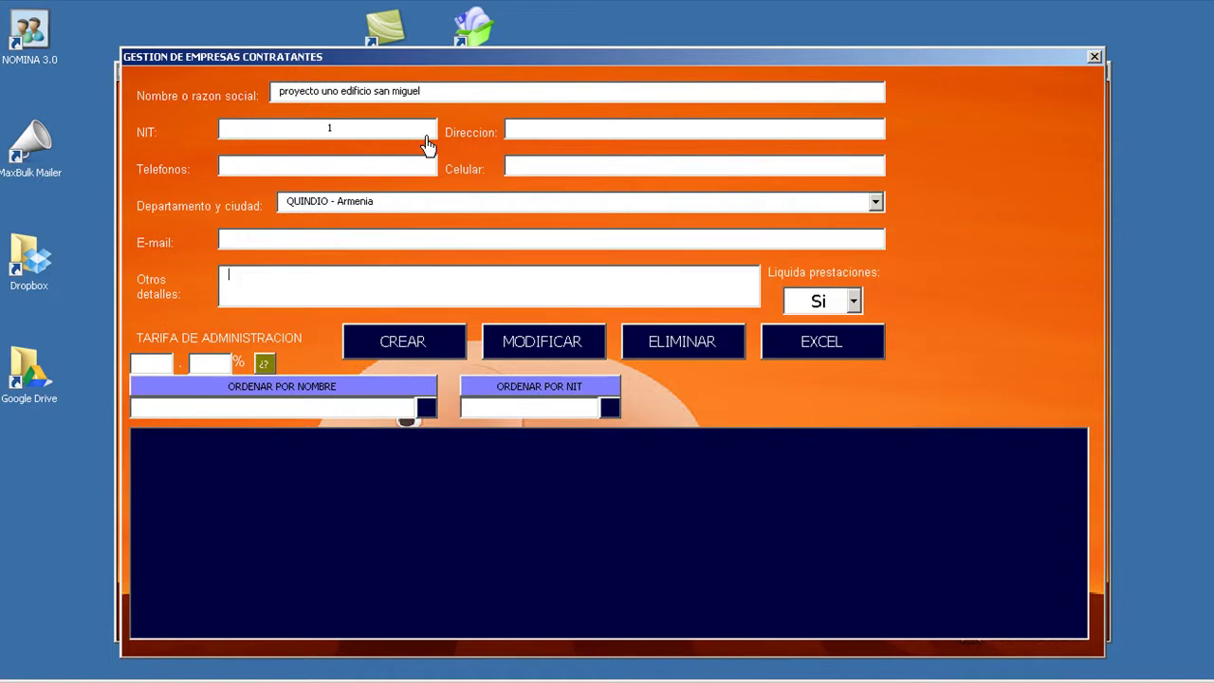
pyautogui.click(249, 282)
pyautogui.click(854, 301)
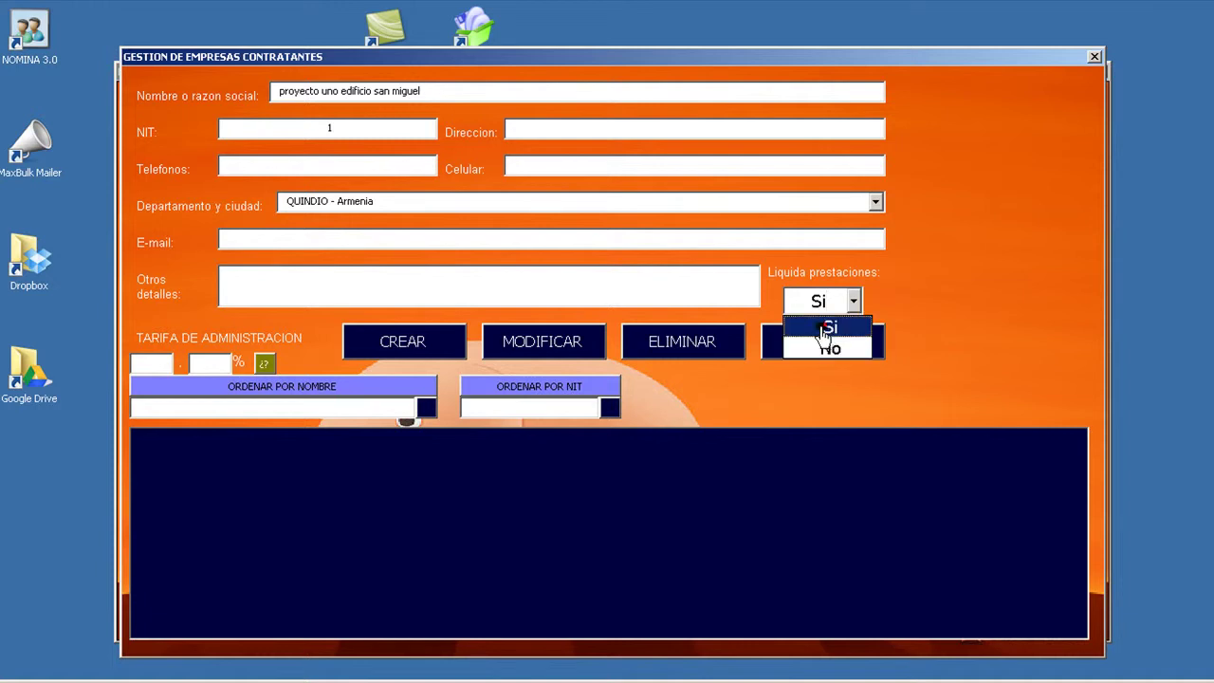
pyautogui.click(825, 329)
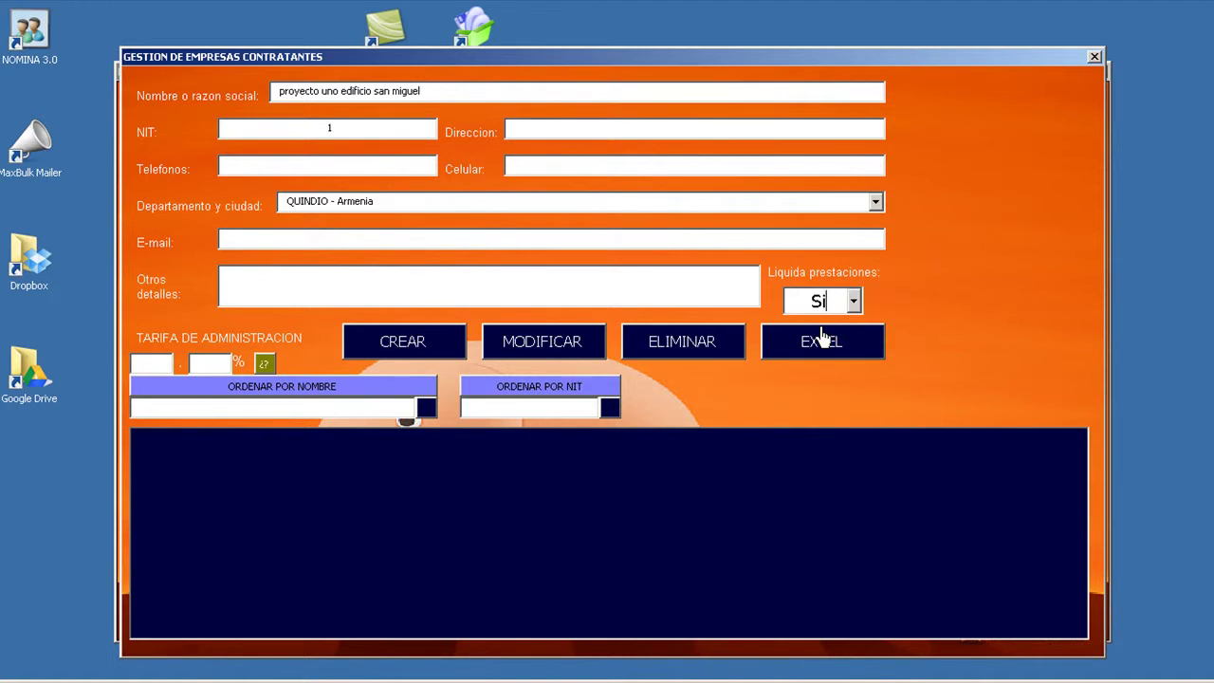
# Set both parts of the administration rate to 0 and create the payroll centre
pyautogui.click(174, 367)
pyautogui.click(203, 364)
pyautogui.click(163, 366)
pyautogui.click(202, 363)
pyautogui.click(205, 364)
pyautogui.click(399, 355)
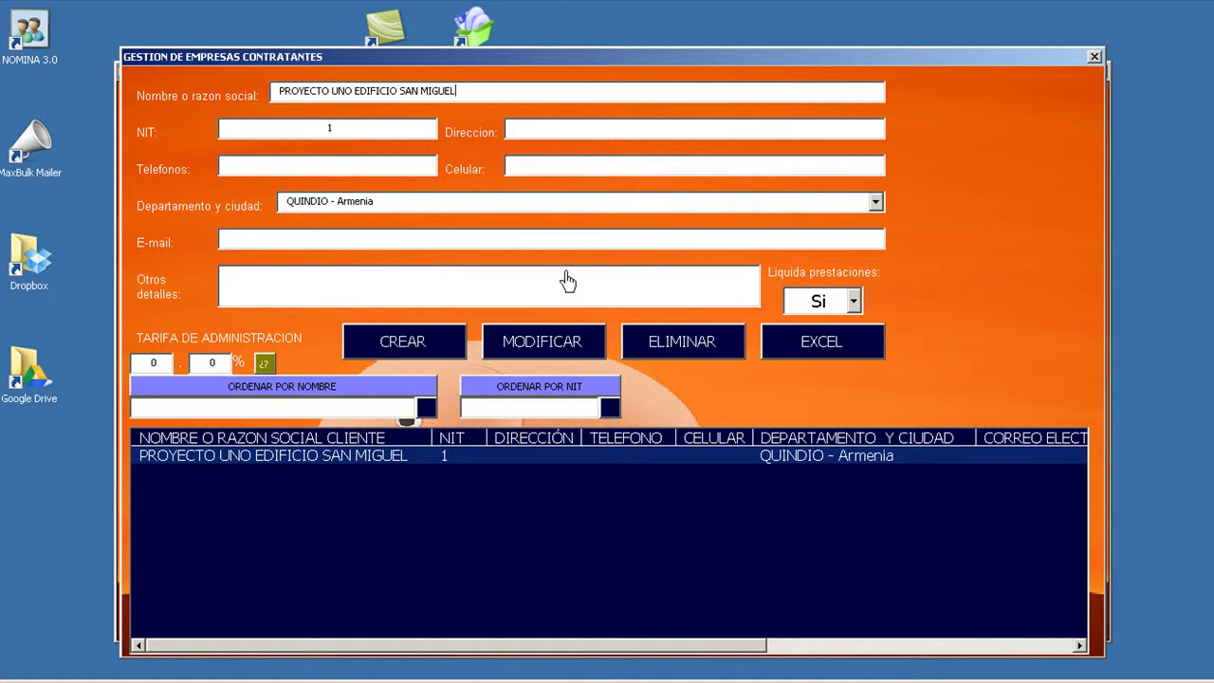
# Replace the name with "proyecto dos casa de interes social santa barbara" and try to create it with the same NIT
pyautogui.tripleClick(472, 95)
pyautogui.write('p')
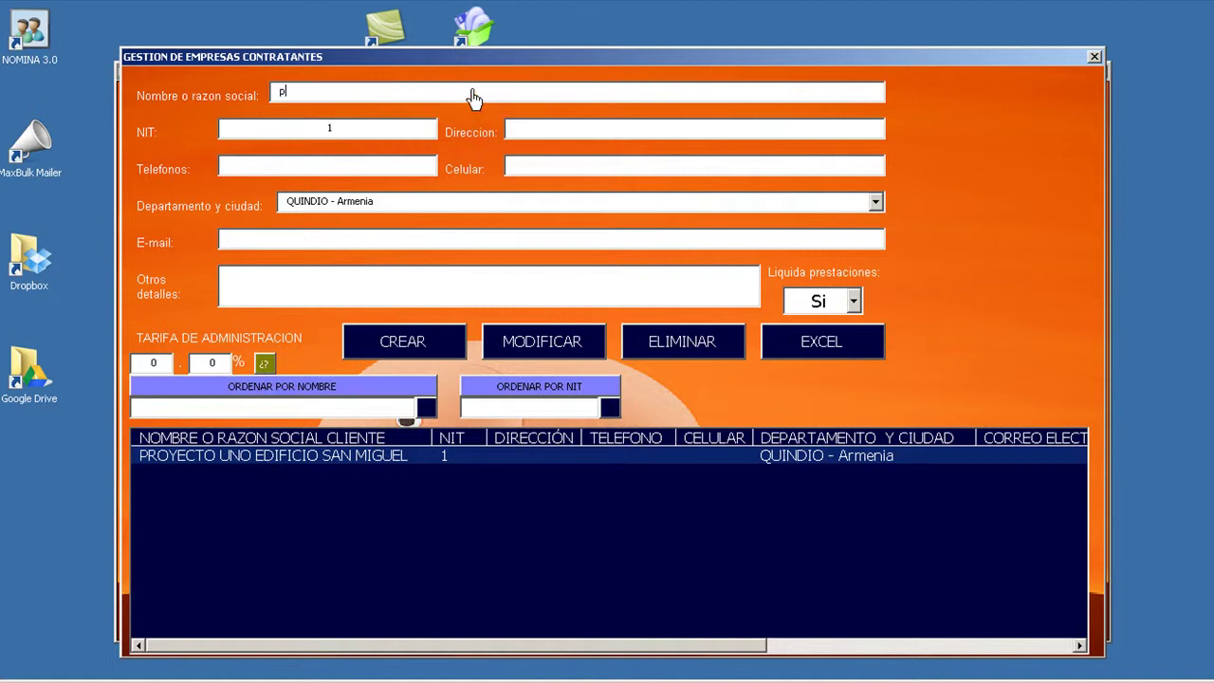
pyautogui.write('royecto dos casa de interes ')
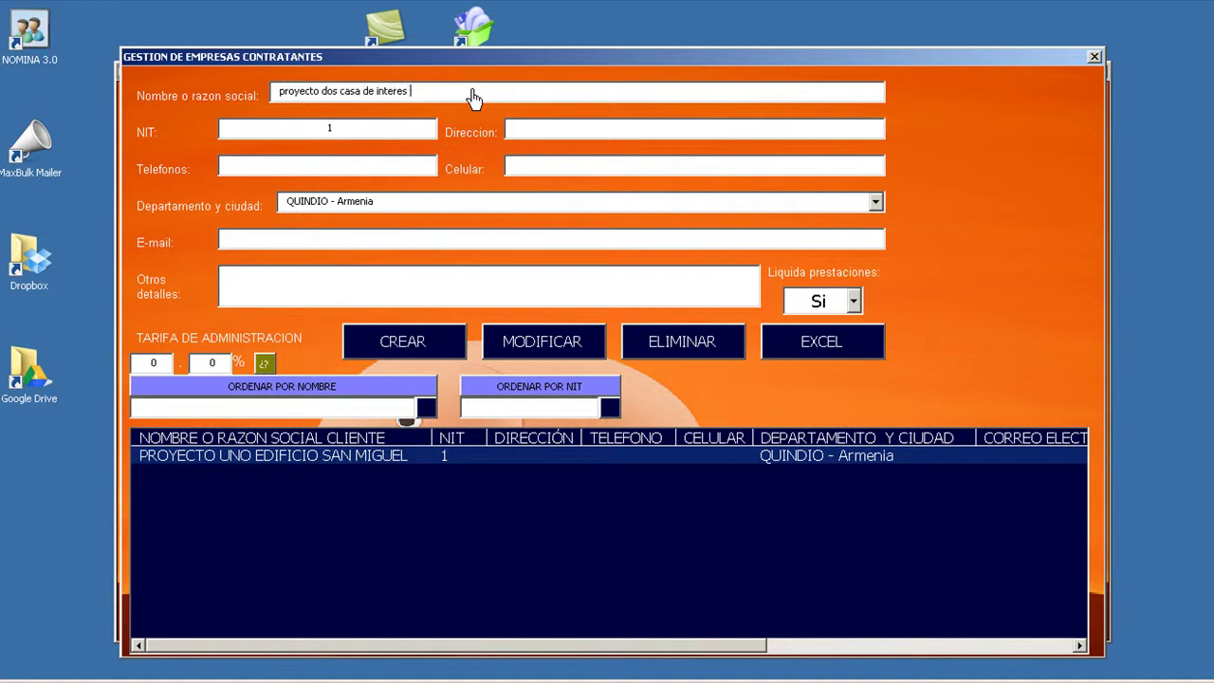
pyautogui.write('social santa barbara')
pyautogui.press('Tab')
pyautogui.click(403, 351)
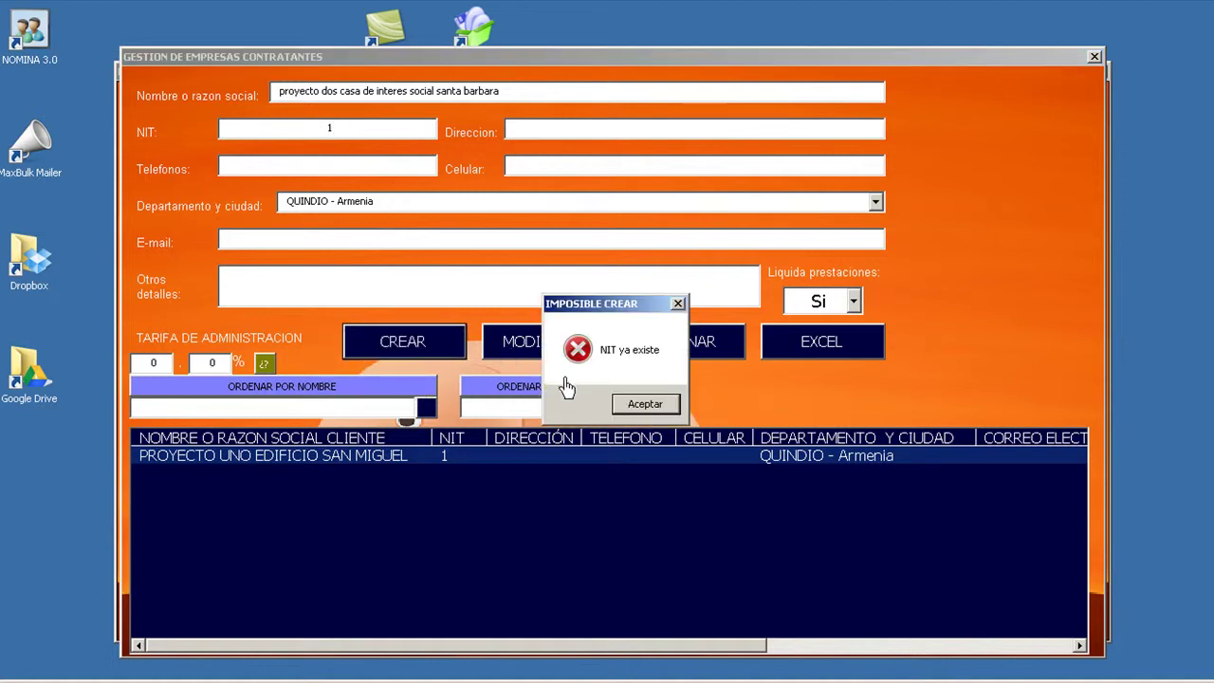
pyautogui.click(646, 405)
# Change the NIT to 2 and create the second payroll centre
pyautogui.click(376, 130)
pyautogui.press('BackSpace')
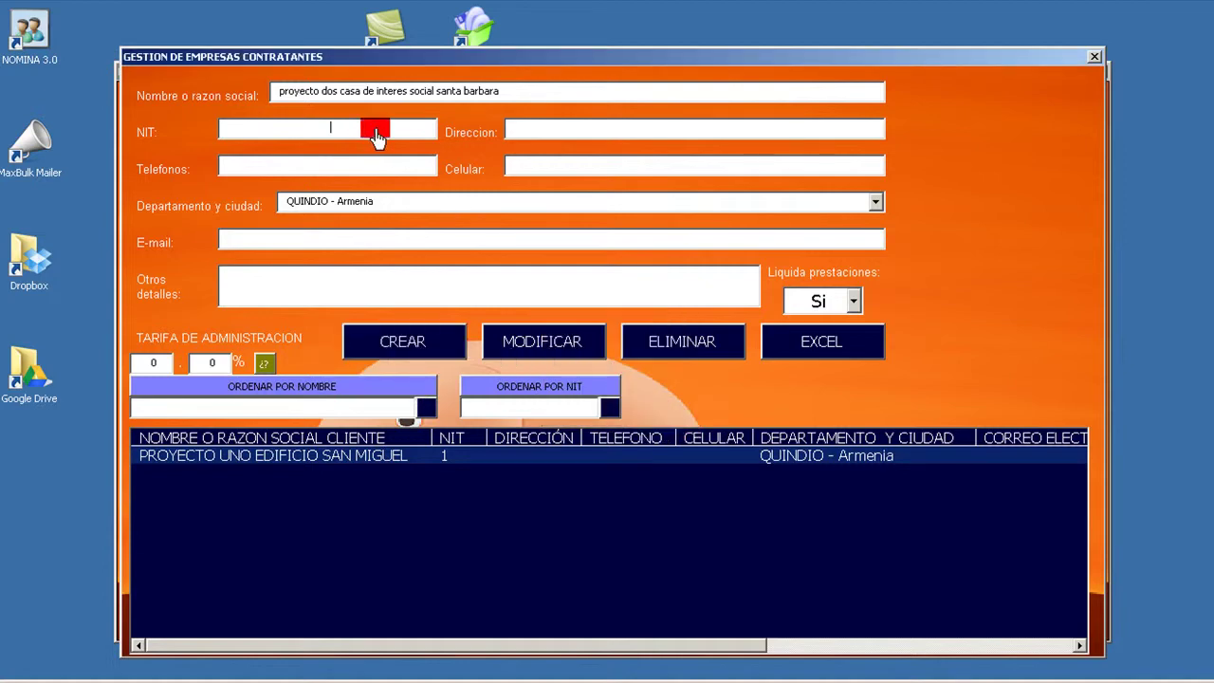
pyautogui.write('2')
pyautogui.click(408, 347)
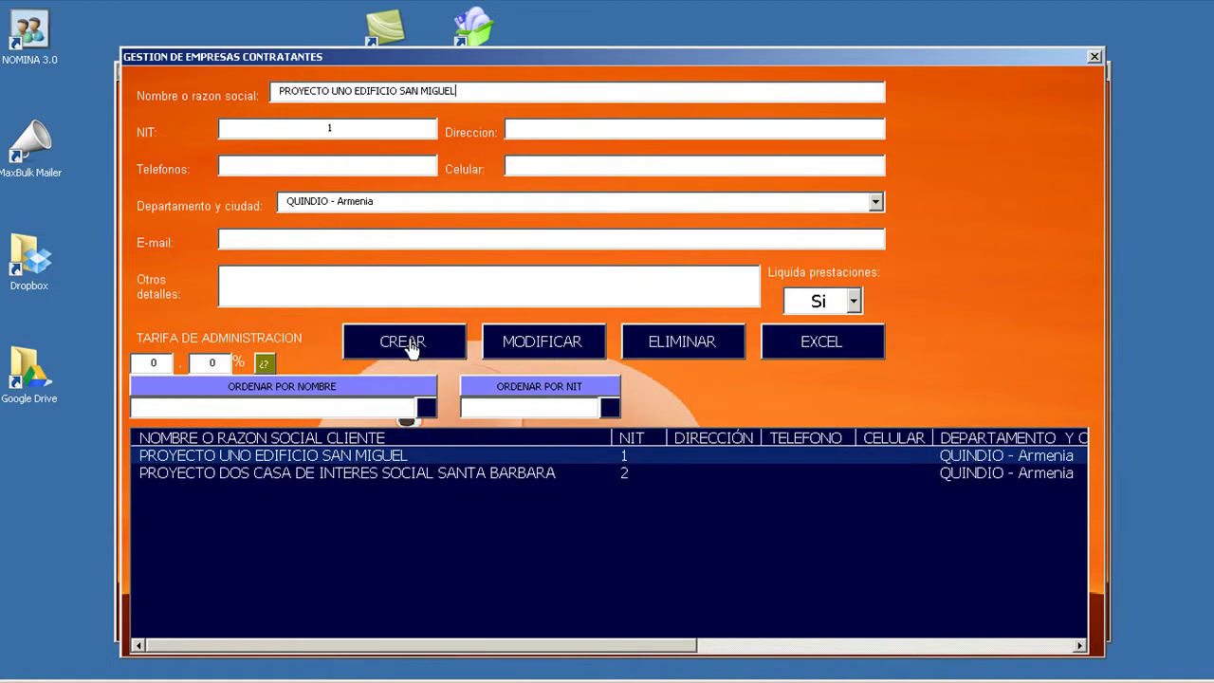
# Sort the payroll centre list alternately by name and by NIT
pyautogui.click(368, 479)
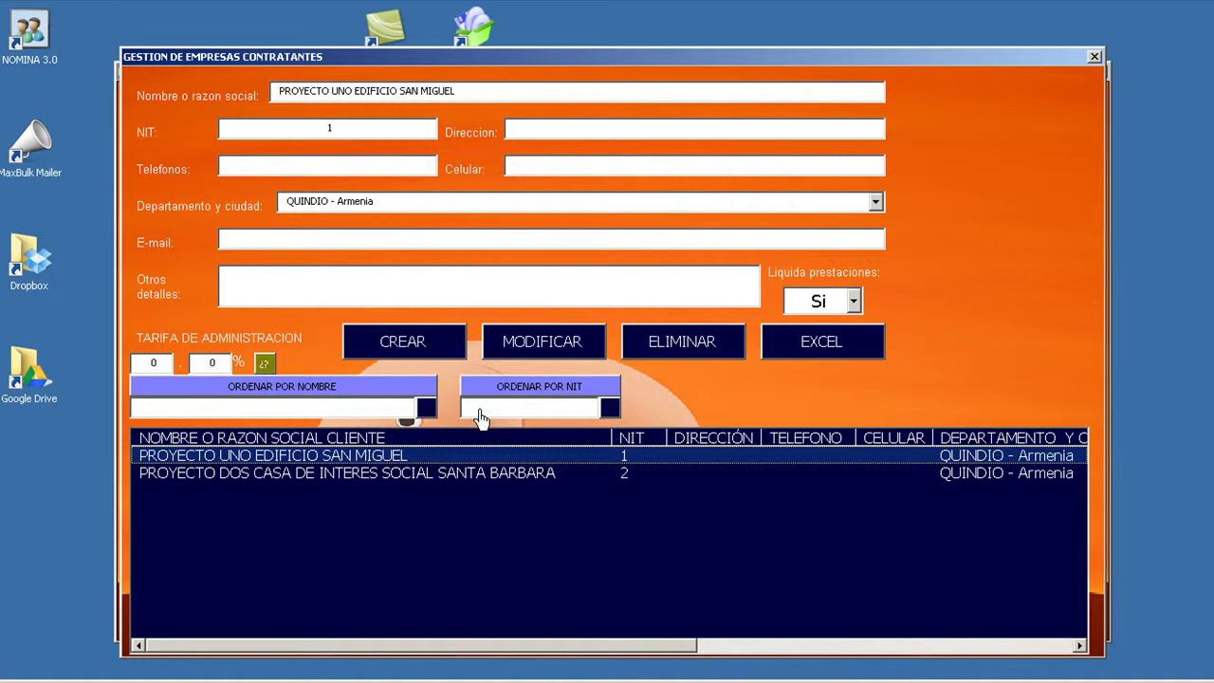
pyautogui.click(394, 387)
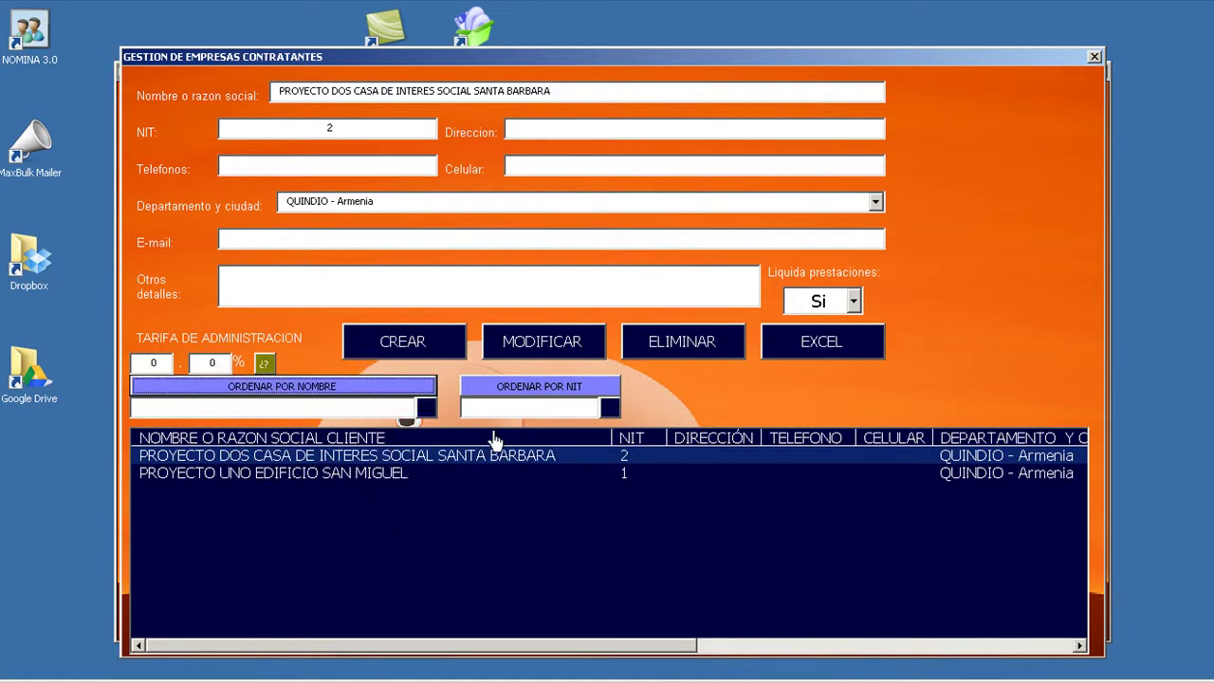
pyautogui.click(524, 389)
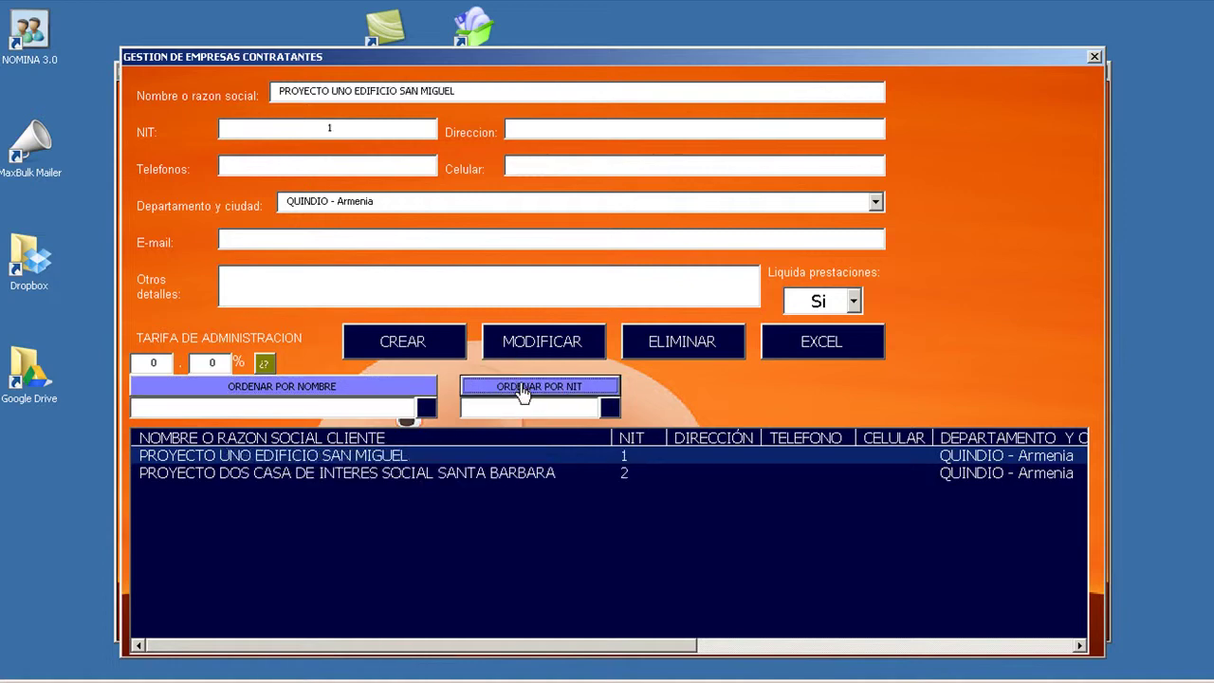
pyautogui.click(417, 388)
pyautogui.click(508, 384)
pyautogui.click(418, 386)
pyautogui.click(507, 387)
pyautogui.click(417, 389)
pyautogui.click(486, 389)
# Search the payroll centres by name for "migu" and for "soci", and select the Santa Barbara project
pyautogui.click(340, 409)
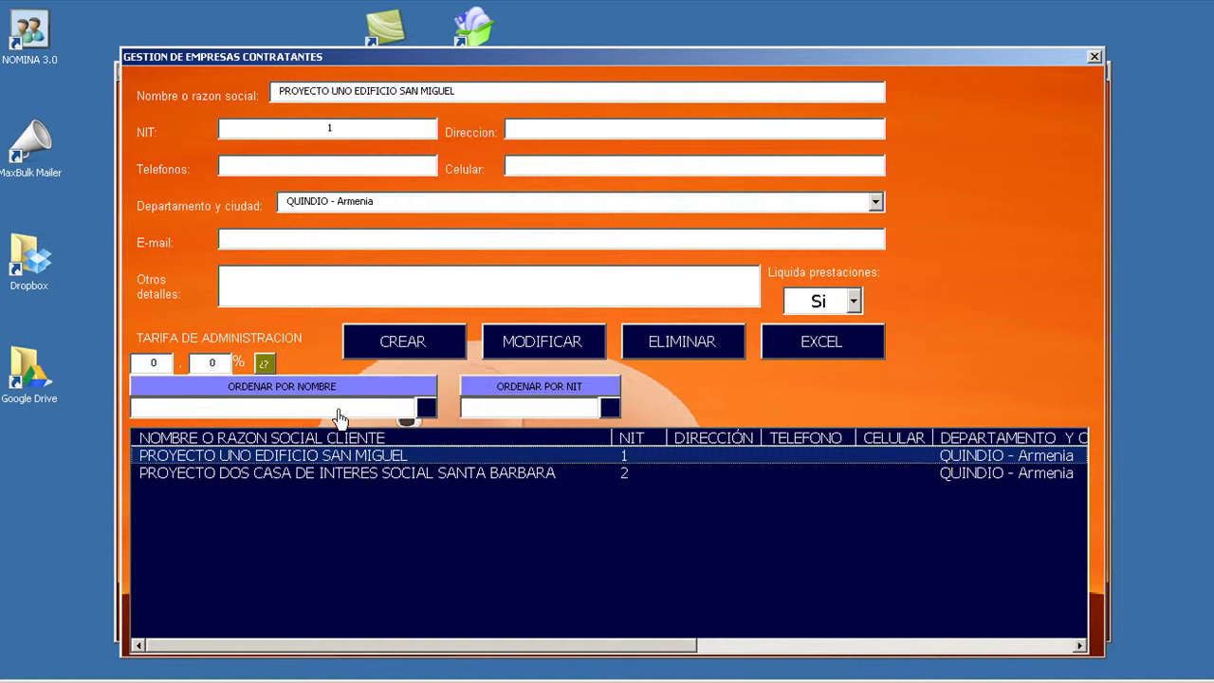
pyautogui.press('Down')
pyautogui.click(339, 410)
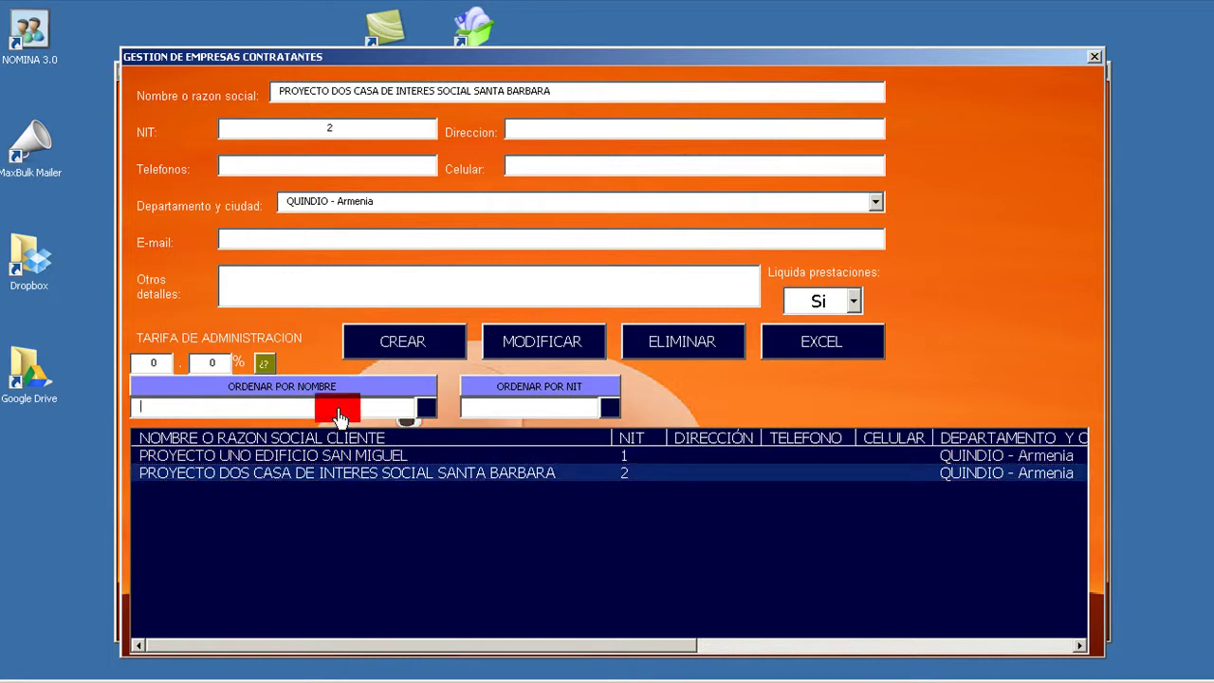
pyautogui.write('migu')
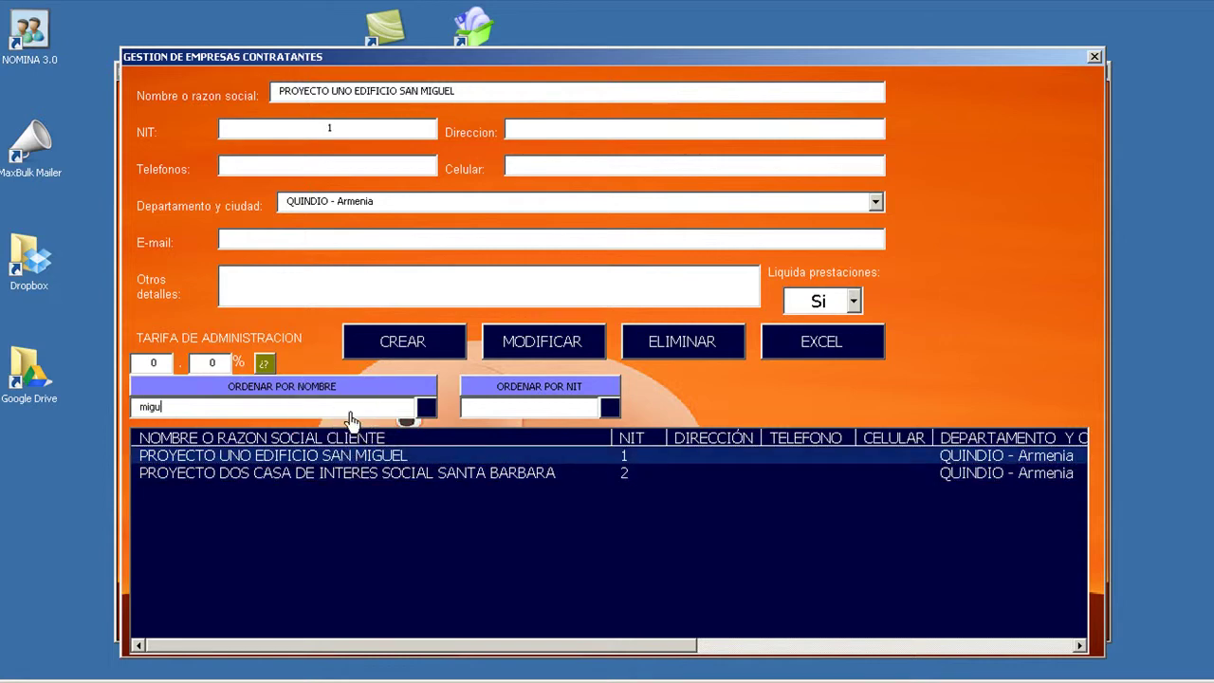
pyautogui.write('soci')
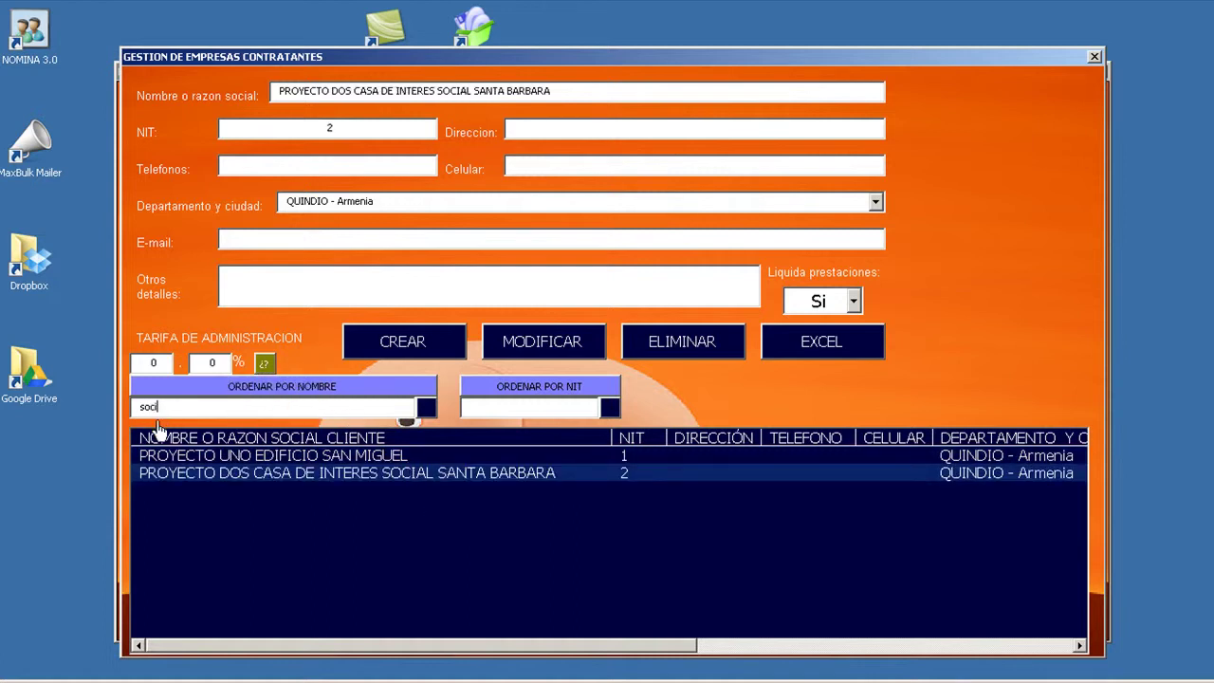
pyautogui.click(281, 474)
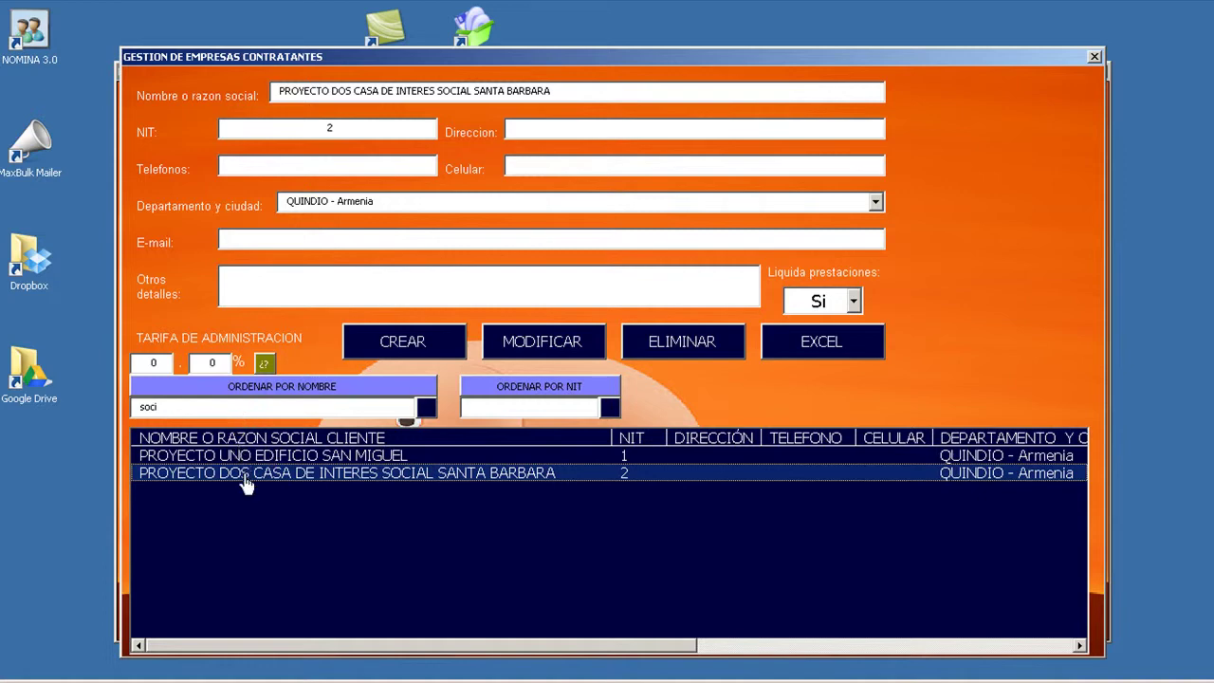
# Search the payroll centres by NIT for 2 and for 1, and close the management form
pyautogui.click(431, 408)
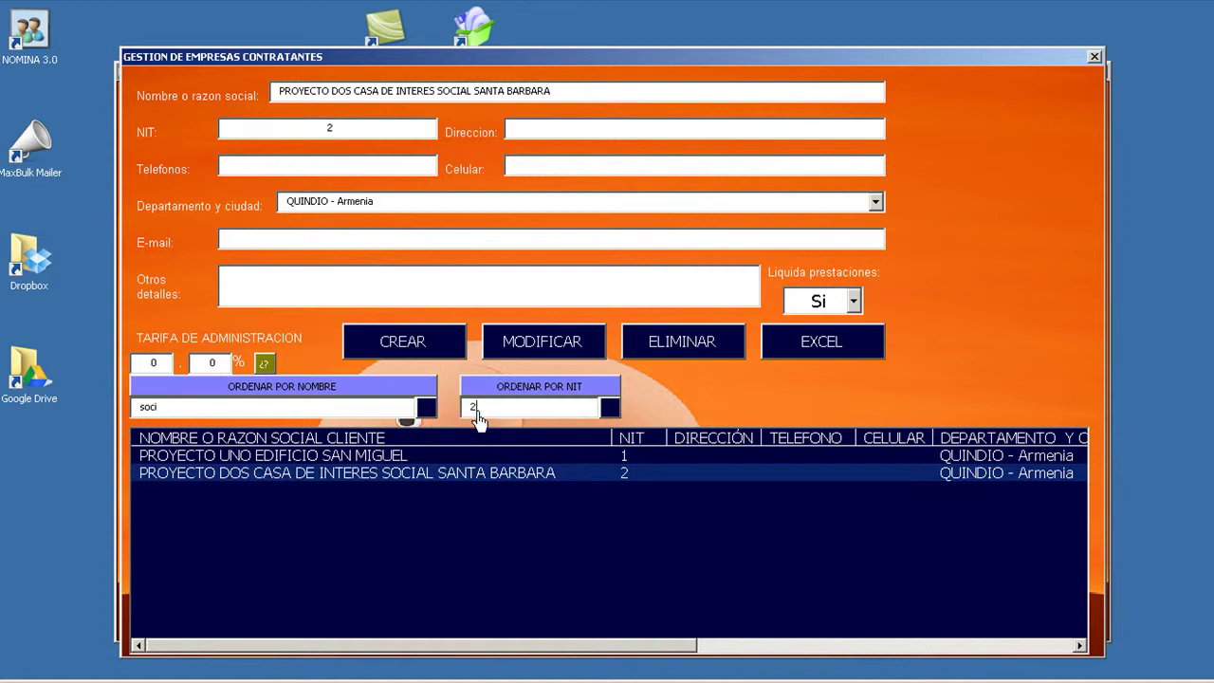
pyautogui.write('1')
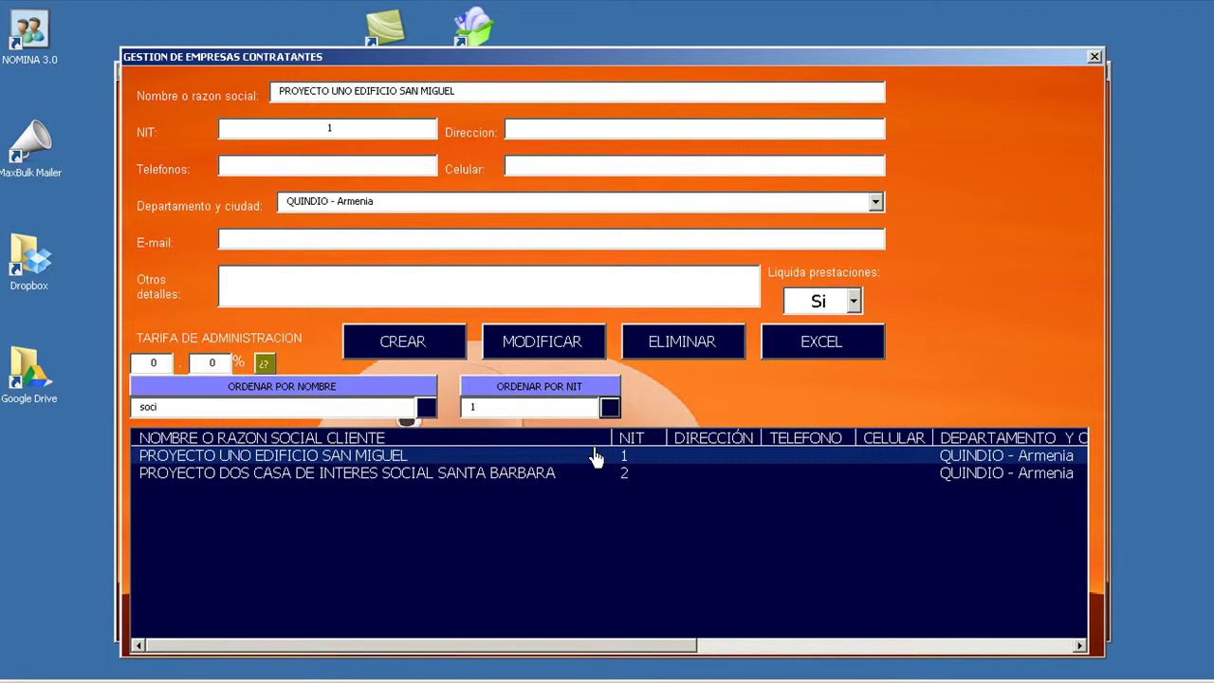
pyautogui.hotkey('alt', 'F4')
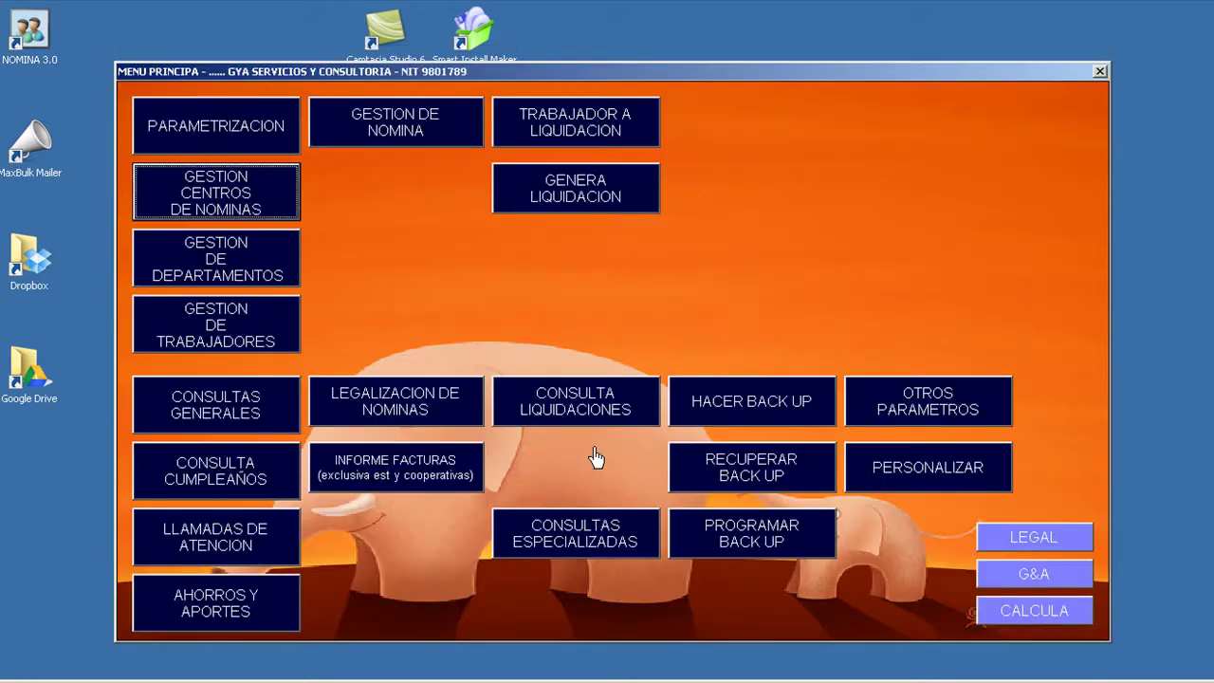
# Try to open worker management from the main menu and dismiss the notice
pyautogui.press('Tab')
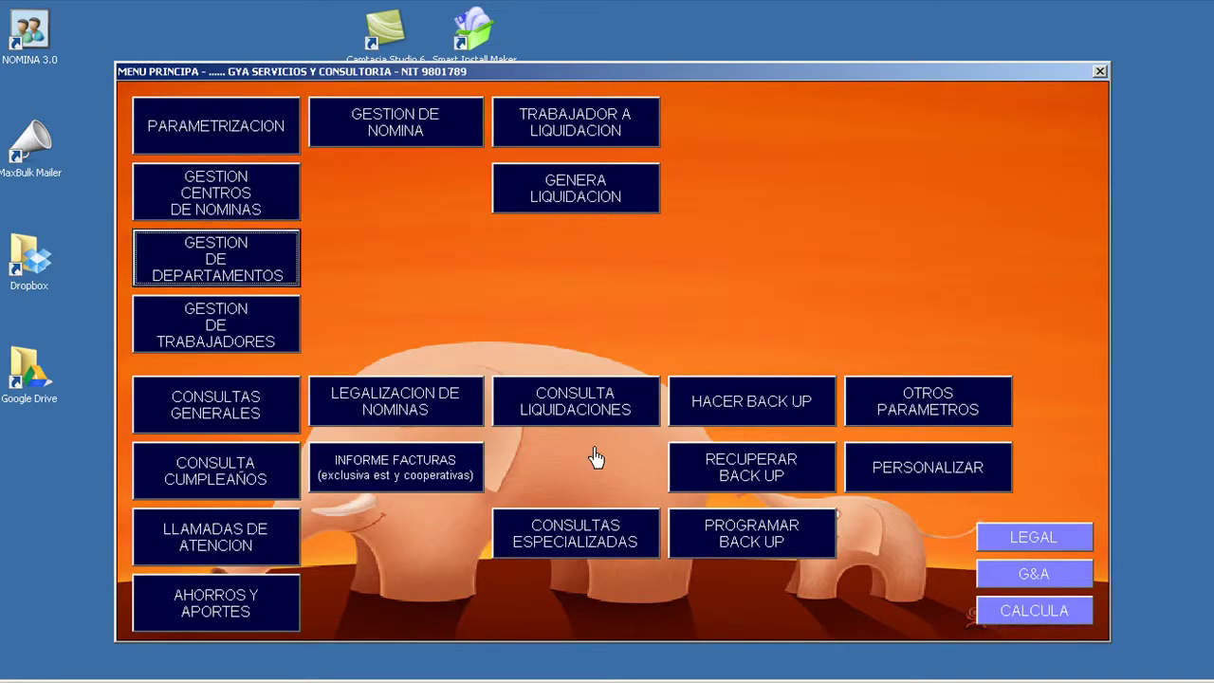
pyautogui.press('Tab')
pyautogui.press('Return')
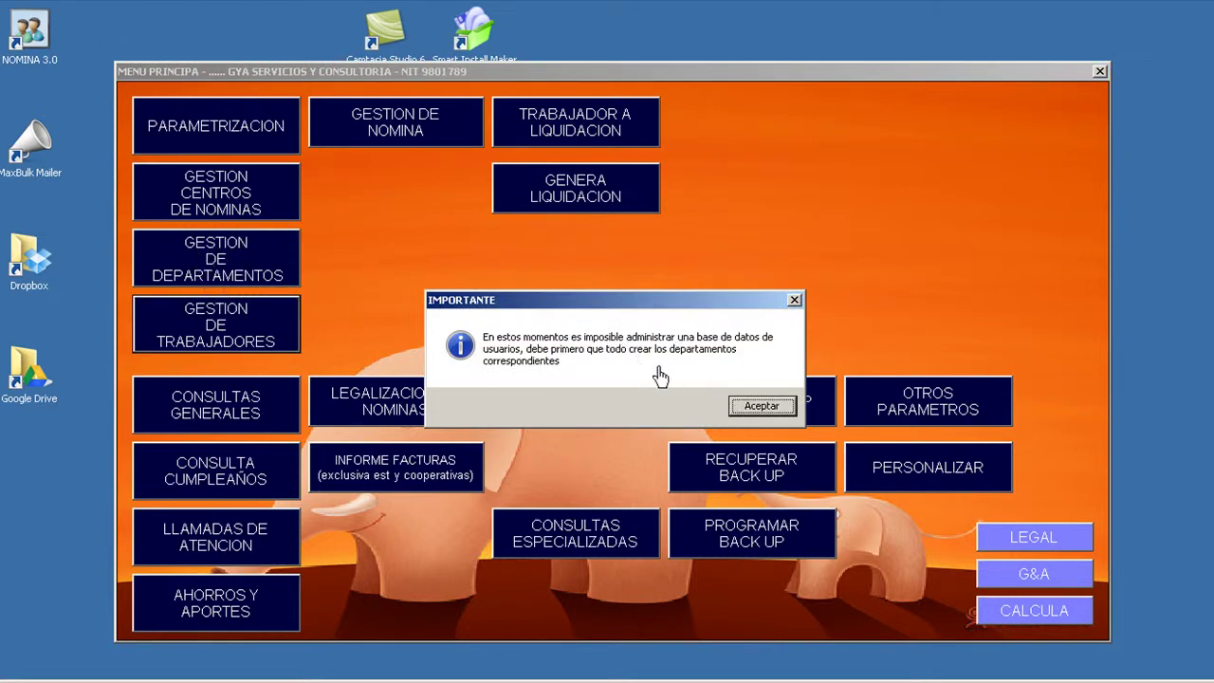
pyautogui.click(761, 407)
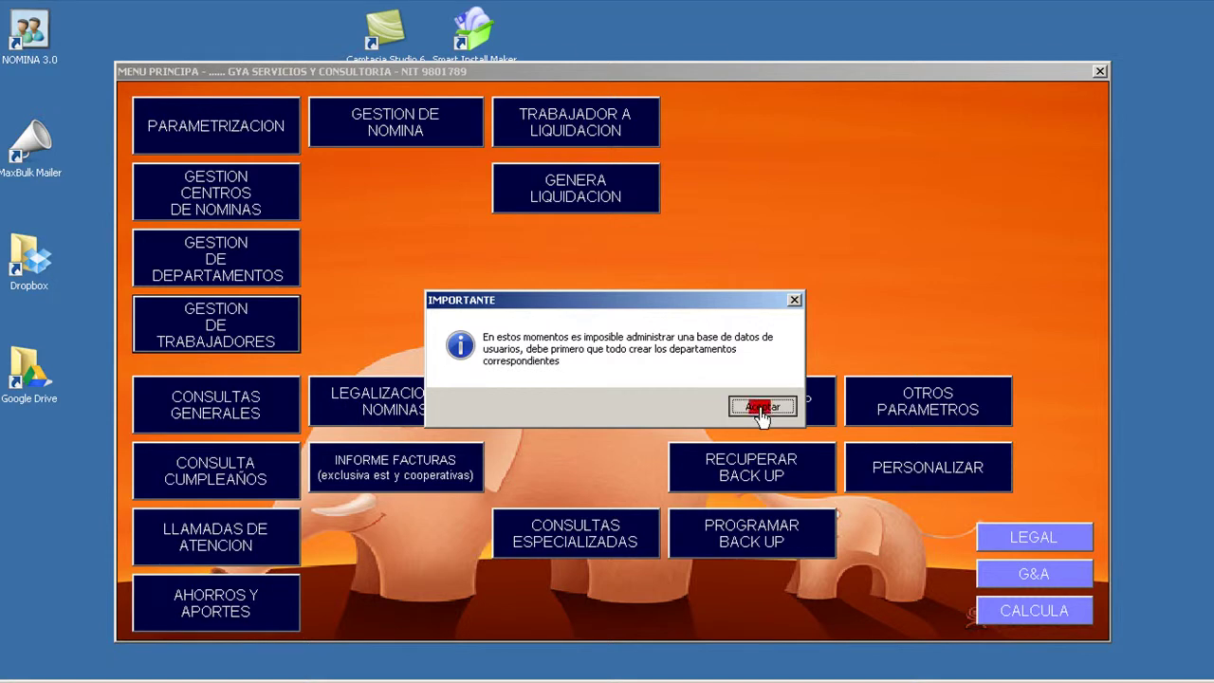
# Open department management and create the departments "administracion" and "contratistas" for PROYECTO UNO EDIFICIO SAN MIGUEL
pyautogui.click(217, 270)
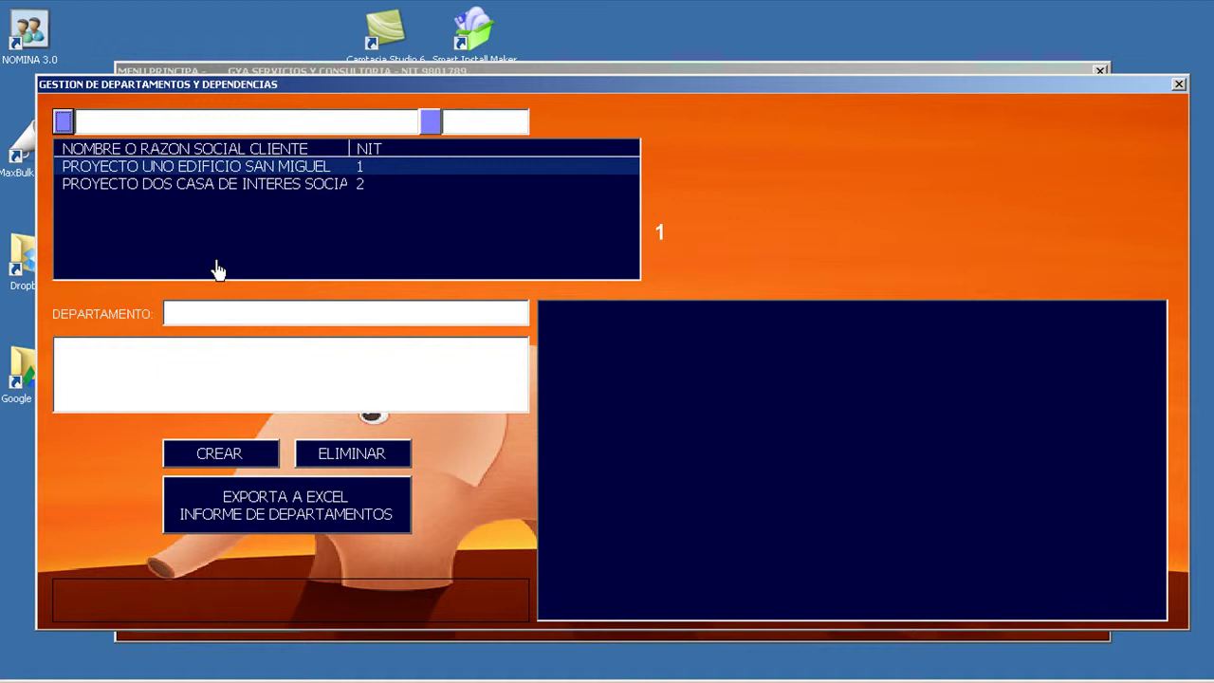
pyautogui.click(133, 167)
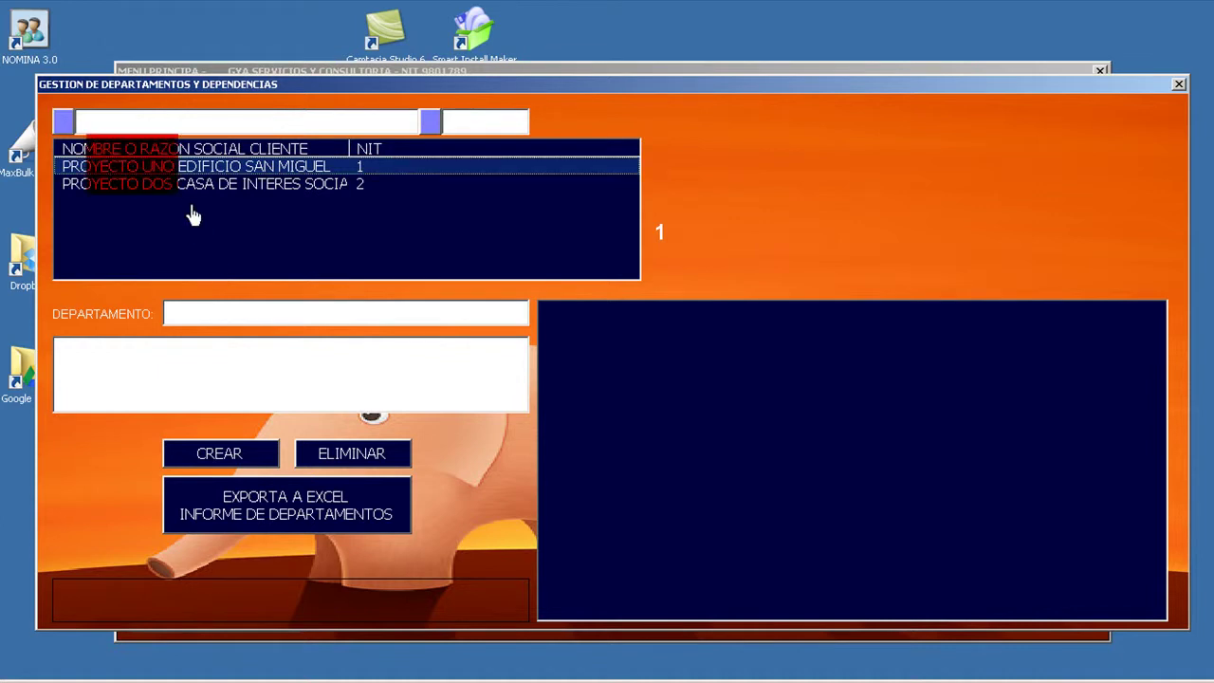
pyautogui.click(221, 321)
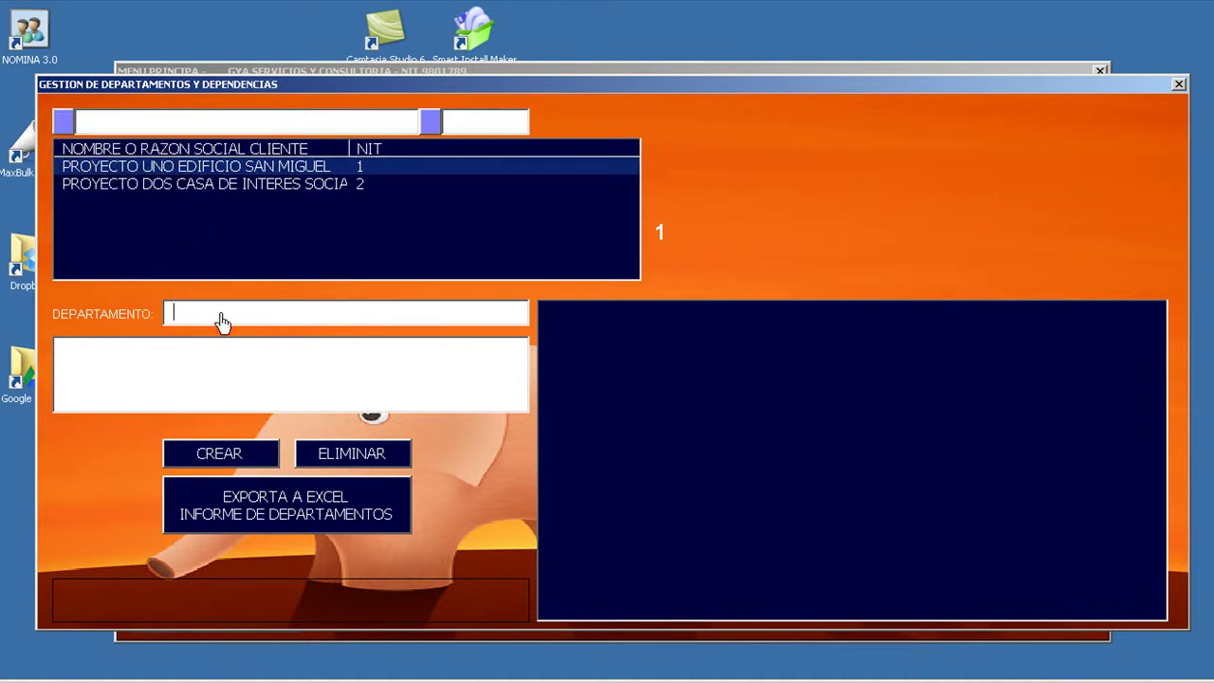
pyautogui.write('administracion')
pyautogui.click(219, 457)
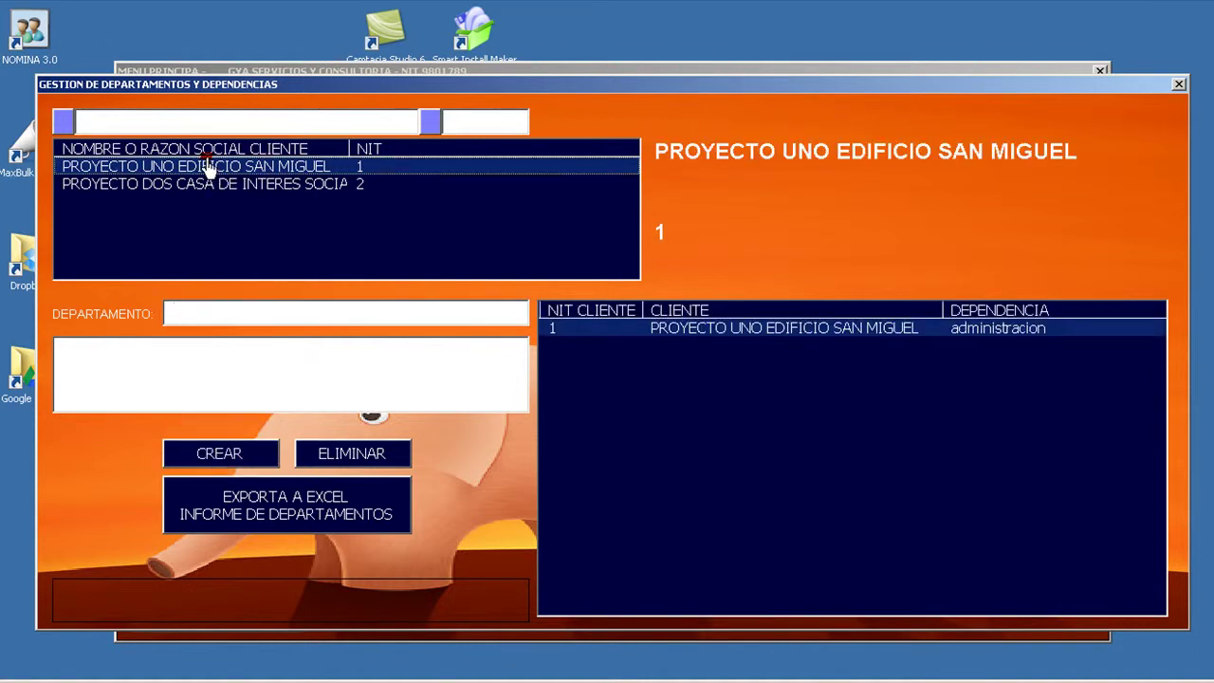
pyautogui.click(227, 317)
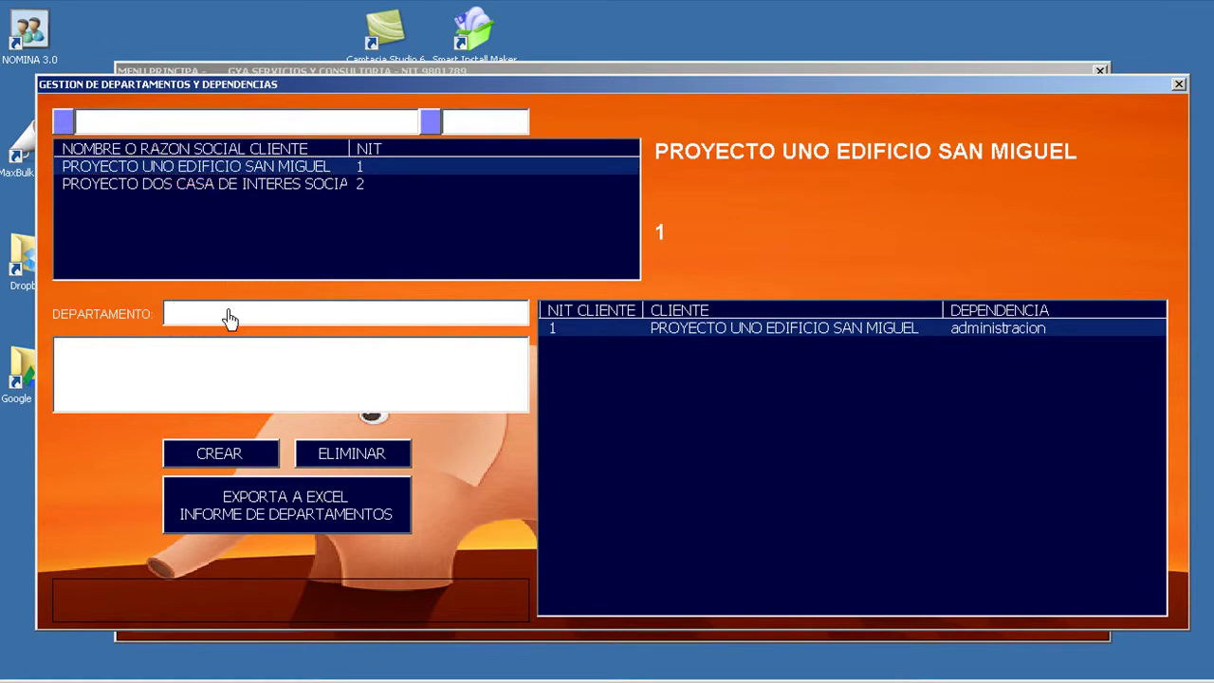
pyautogui.click(232, 447)
# Create the department "general" for PROYECTO DOS CASA DE INTERES SOCIAL SANTA BARBARA
pyautogui.click(228, 186)
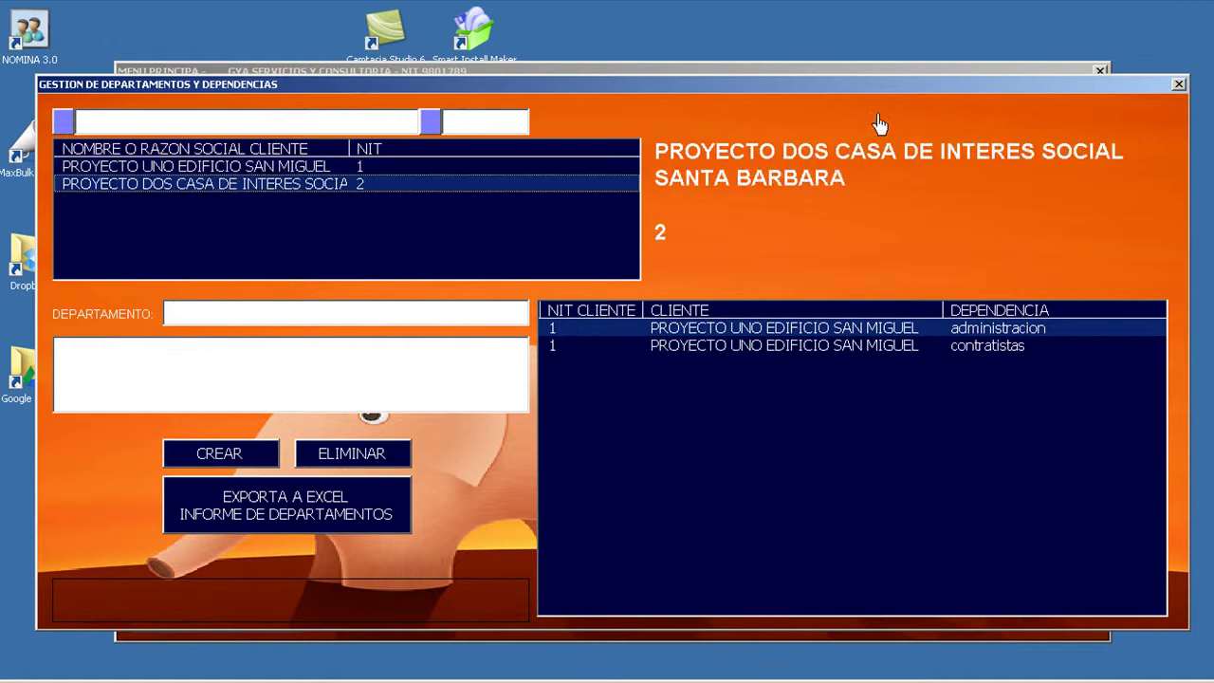
pyautogui.click(349, 313)
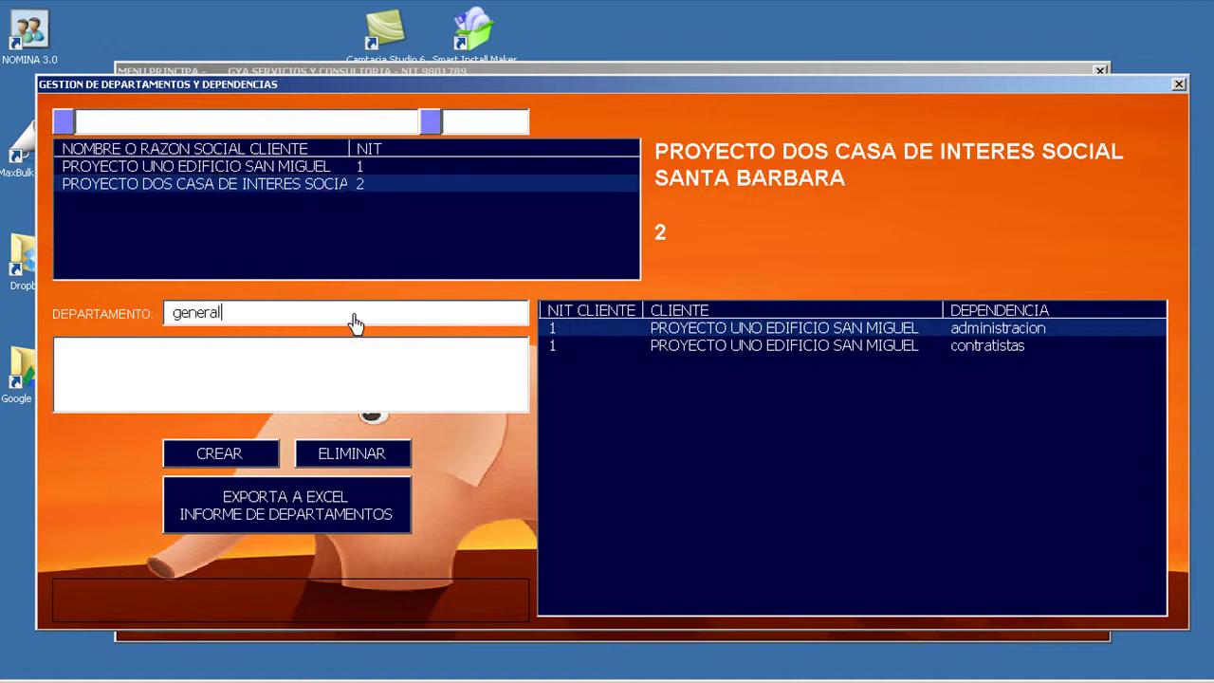
pyautogui.click(260, 454)
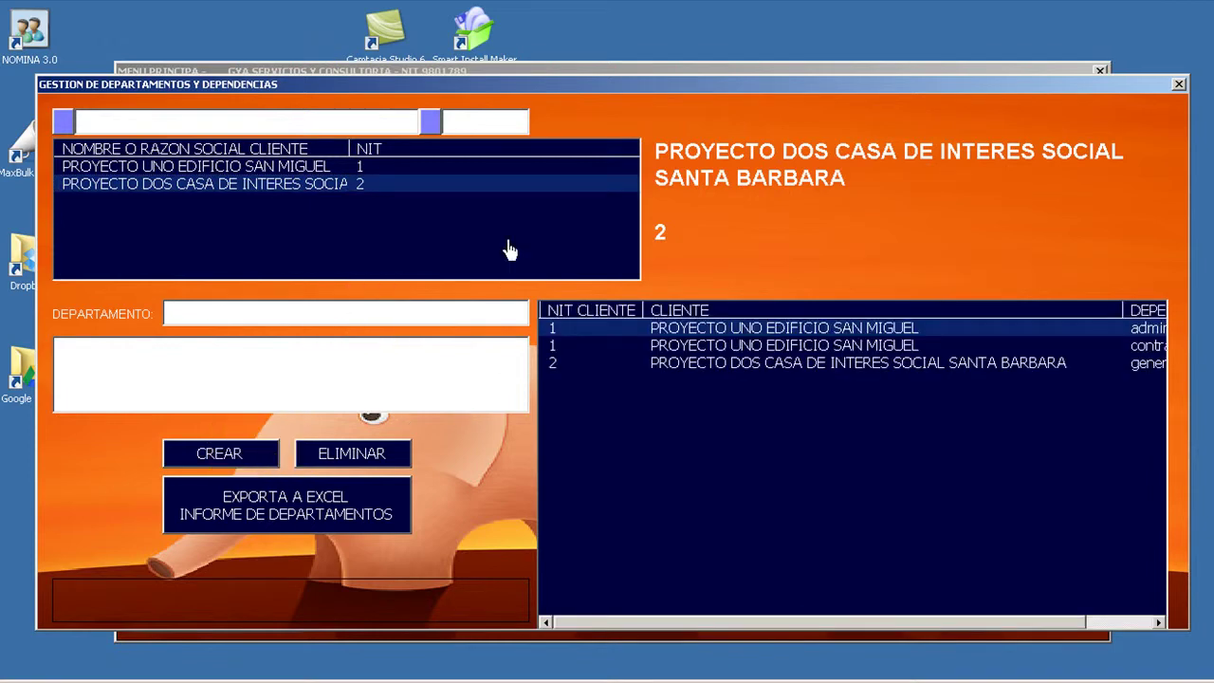
# Review the two projects and the list of departments registered for each of them
pyautogui.click(324, 186)
pyautogui.press('Up')
pyautogui.press('Down')
pyautogui.press('Up')
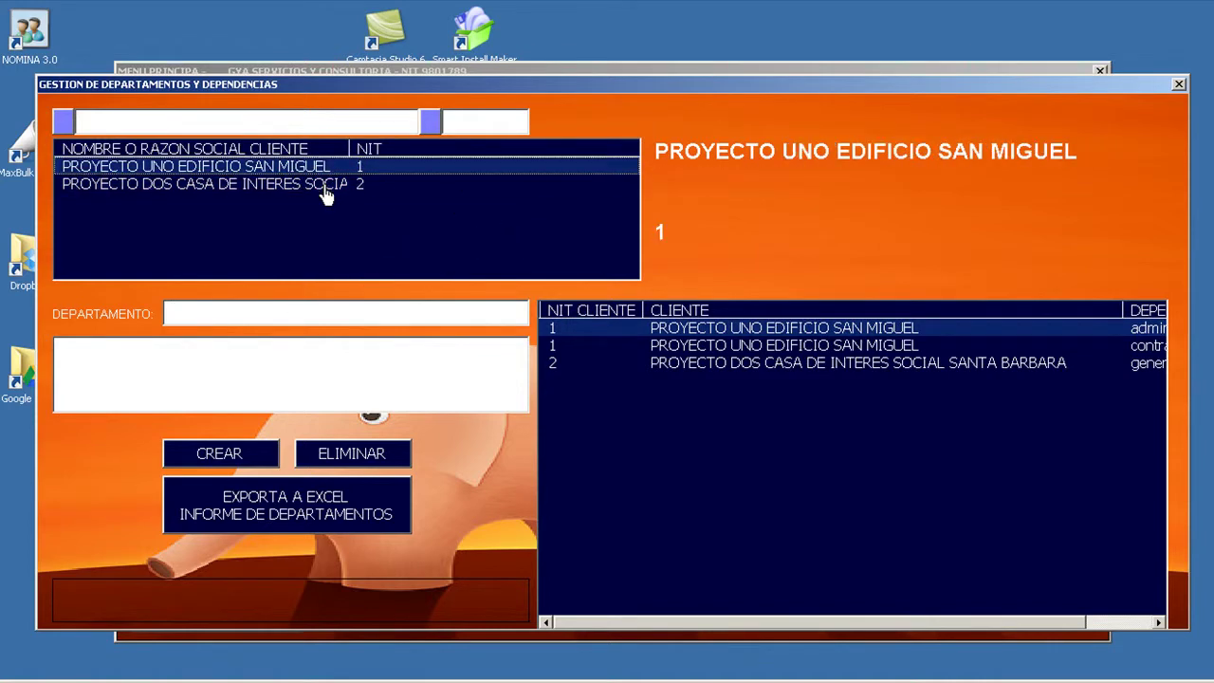
pyautogui.press('Down')
pyautogui.press('Up')
pyautogui.press('Down')
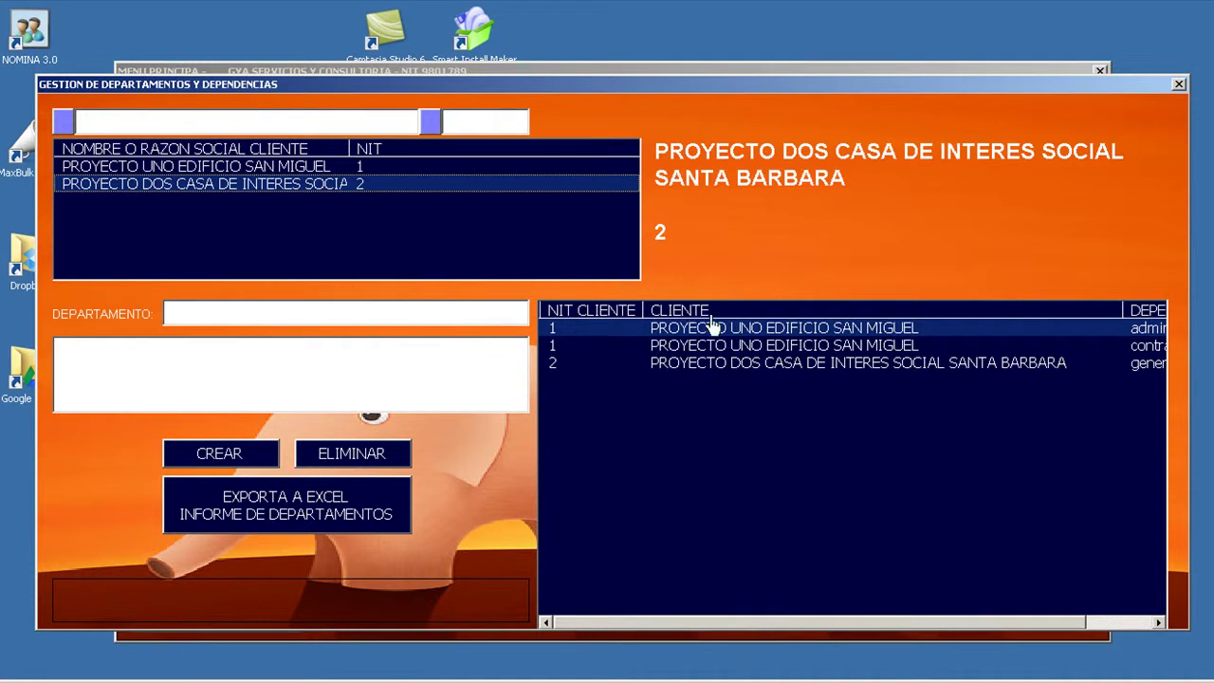
pyautogui.click(712, 351)
pyautogui.press('Up')
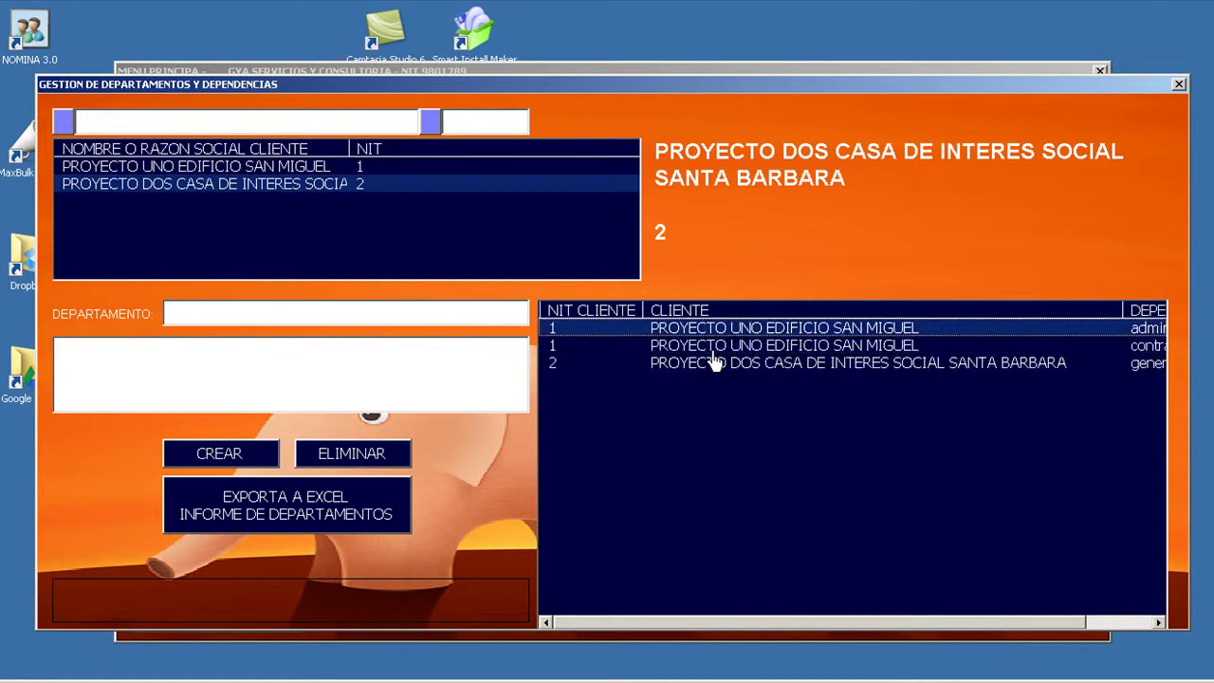
pyautogui.press('Down')
pyautogui.press('Down')
pyautogui.press('Up')
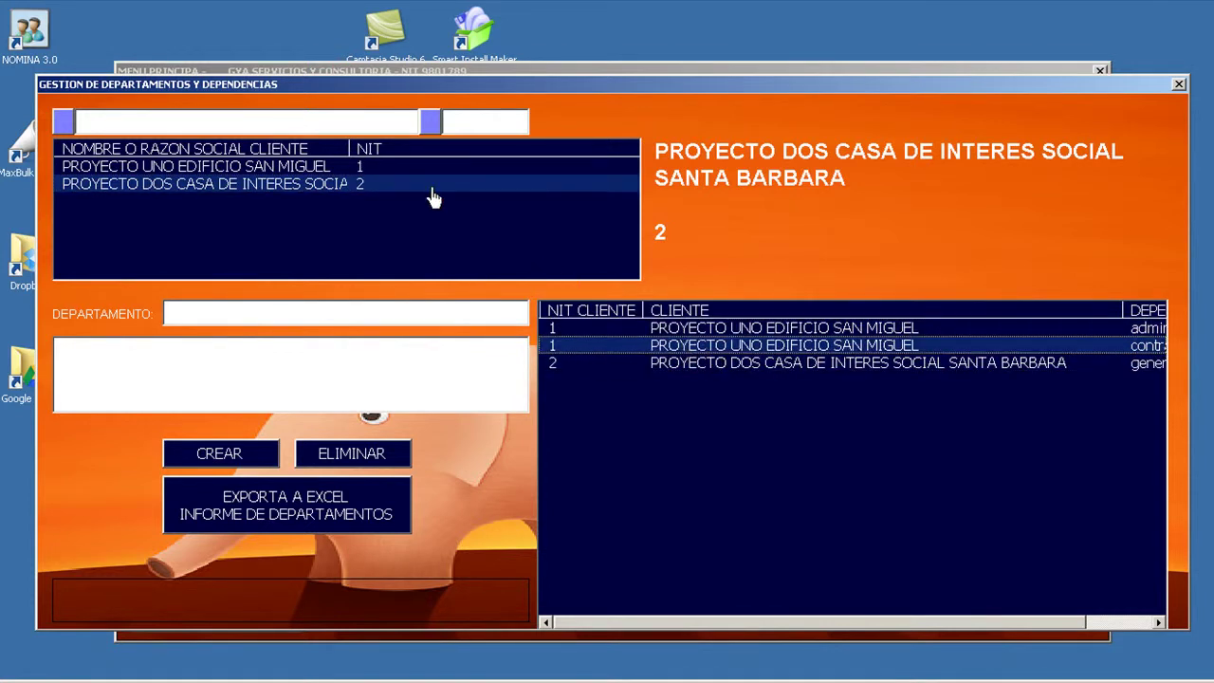
# Search the projects by name for "mi" and export the departments report to Excel
pyautogui.click(215, 130)
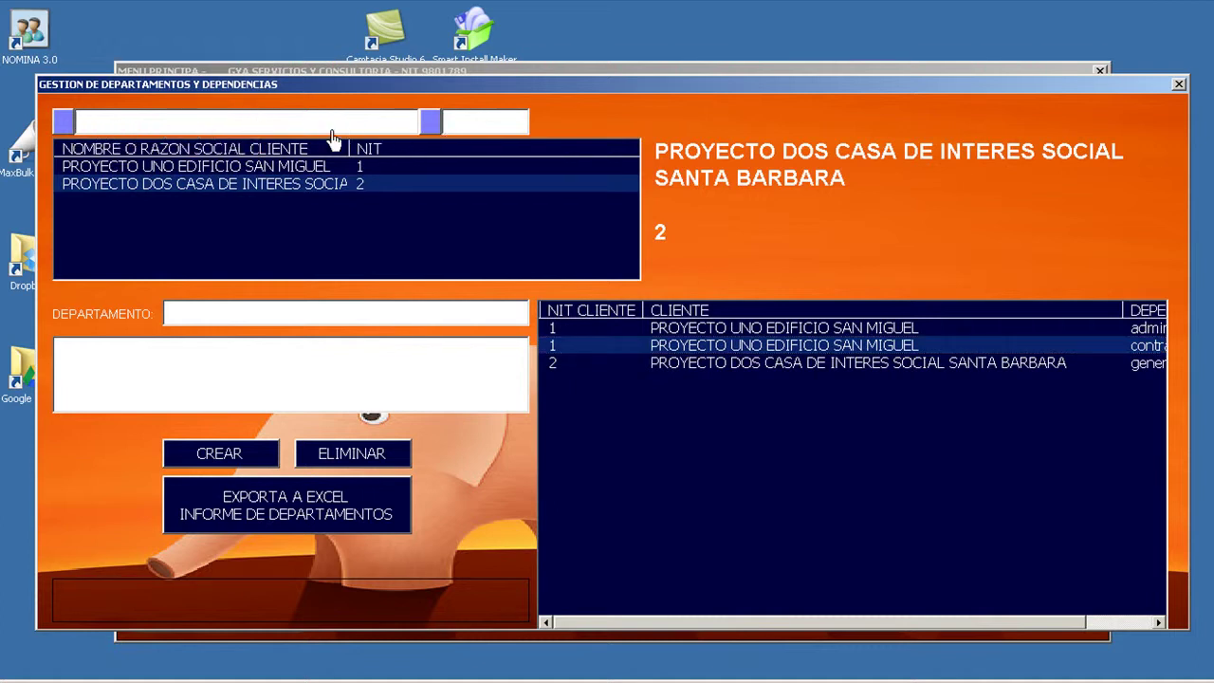
pyautogui.click(237, 130)
pyautogui.click(142, 130)
pyautogui.write('mi')
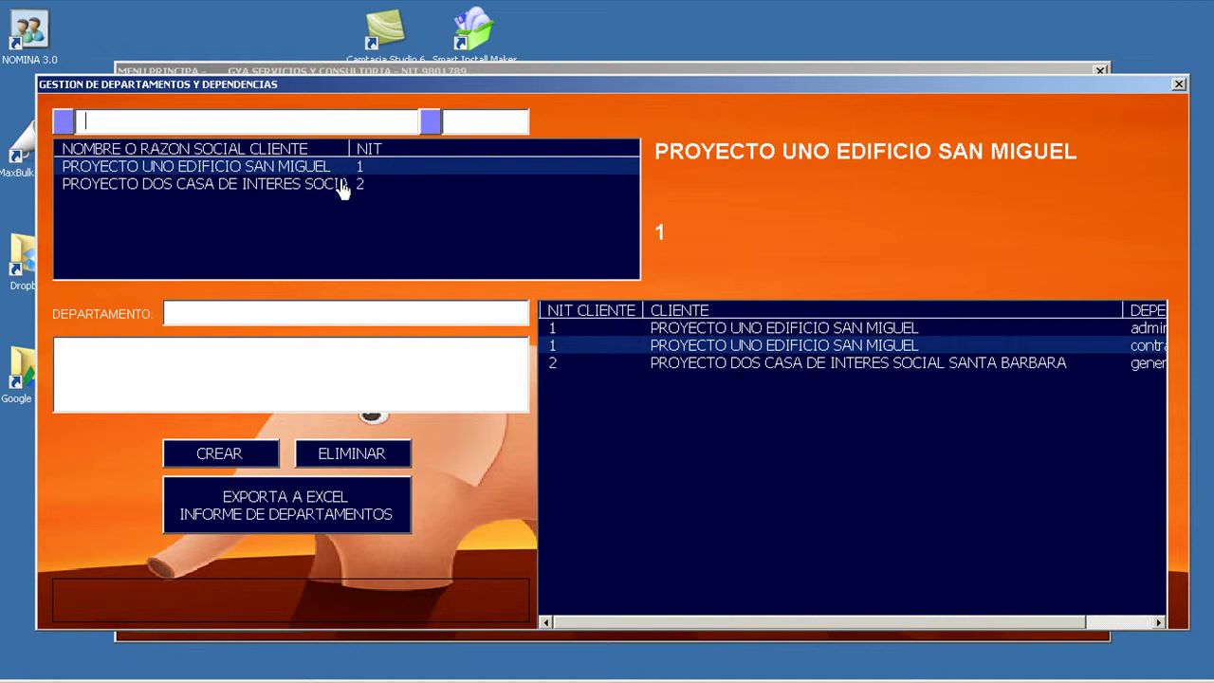
pyautogui.click(196, 123)
pyautogui.click(295, 515)
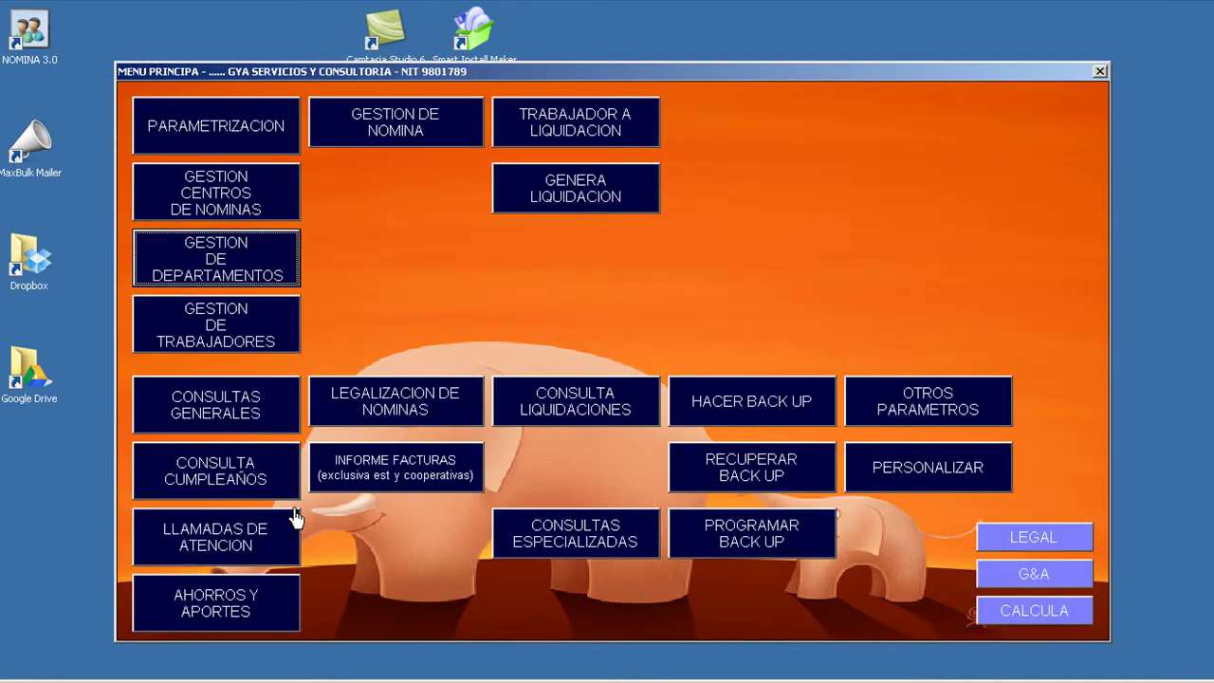
# Open worker management and assign the new worker to PROYECTO UNO EDIFICIO SAN MIGUEL, department administracion
pyautogui.press('Tab')
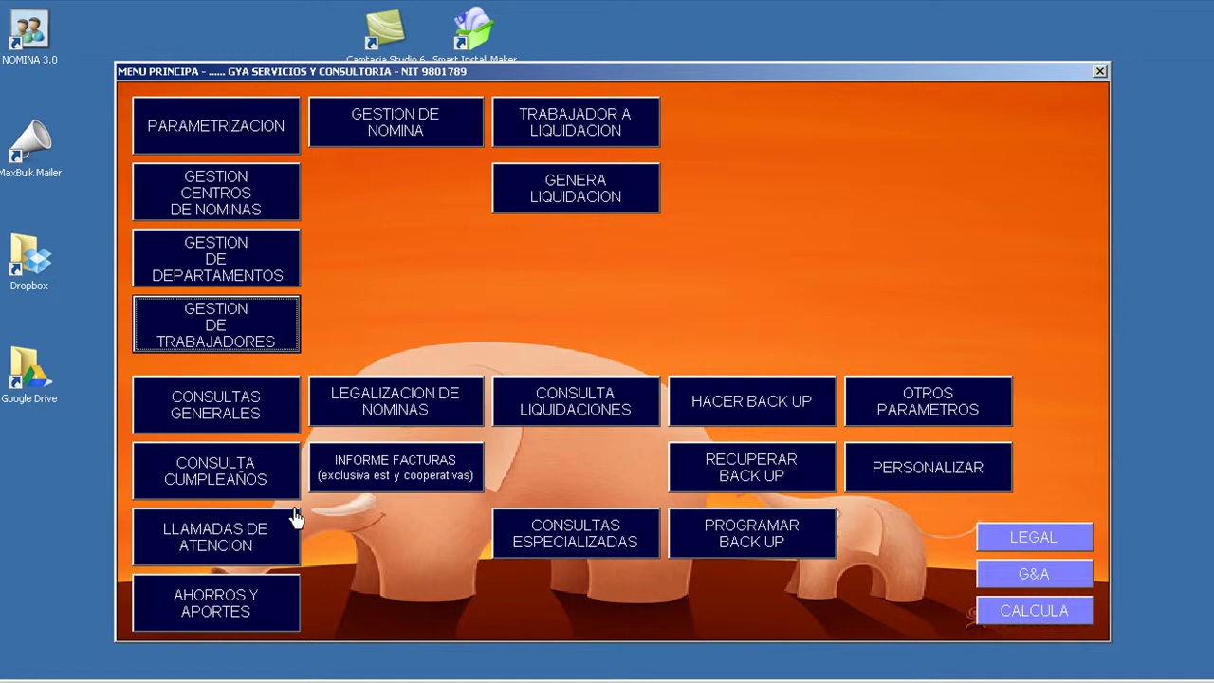
pyautogui.press('Return')
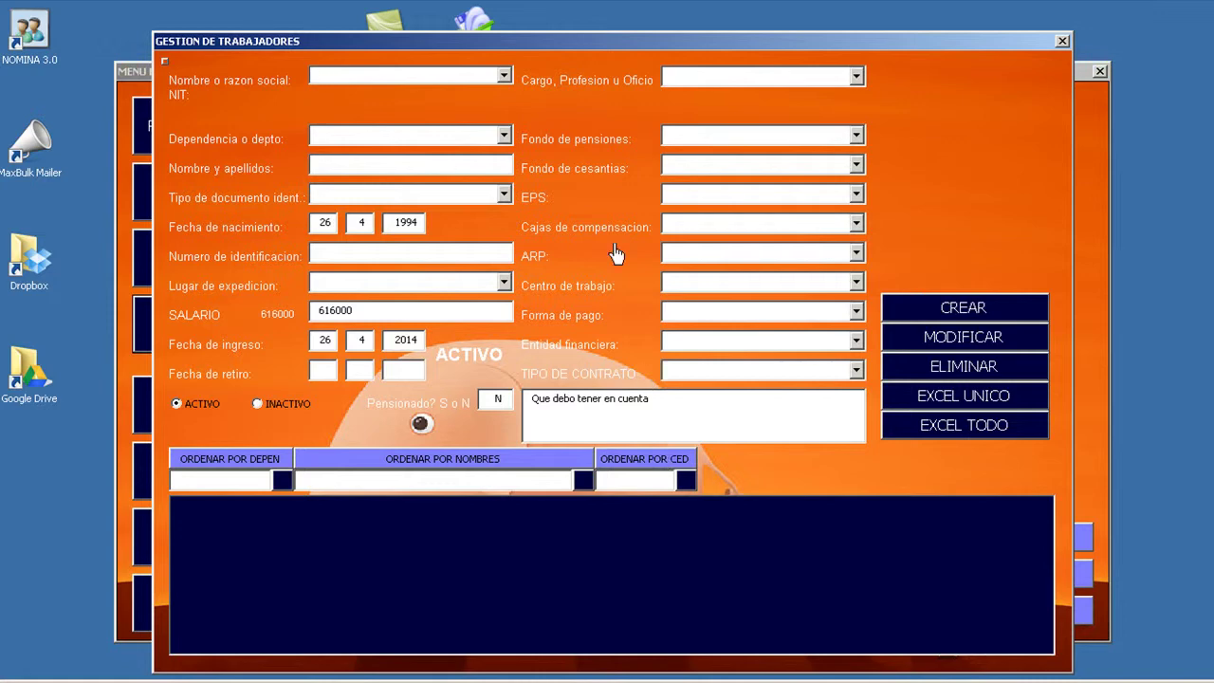
pyautogui.click(504, 75)
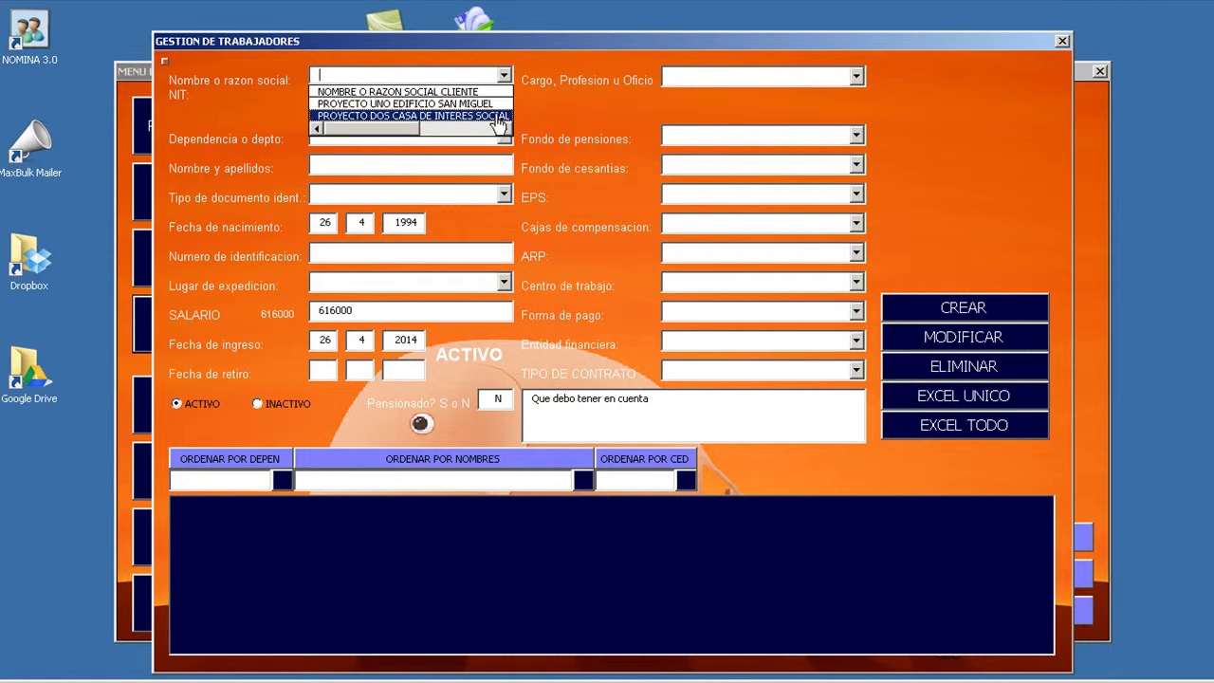
pyautogui.click(500, 104)
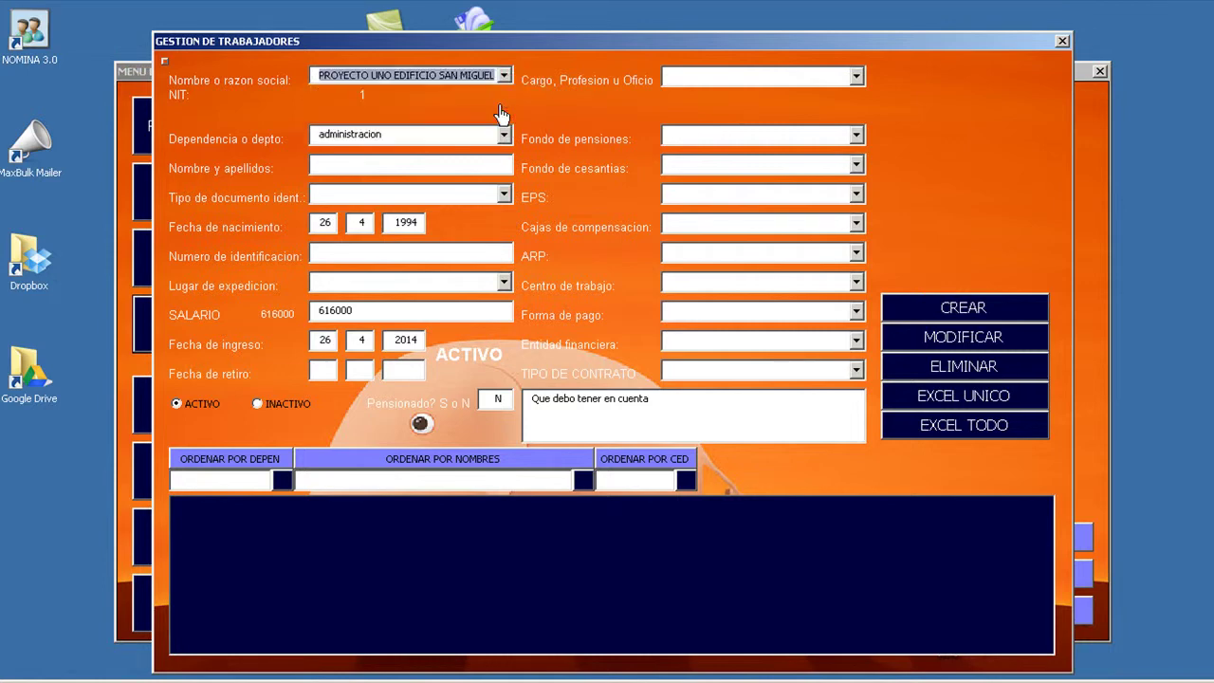
pyautogui.click(503, 135)
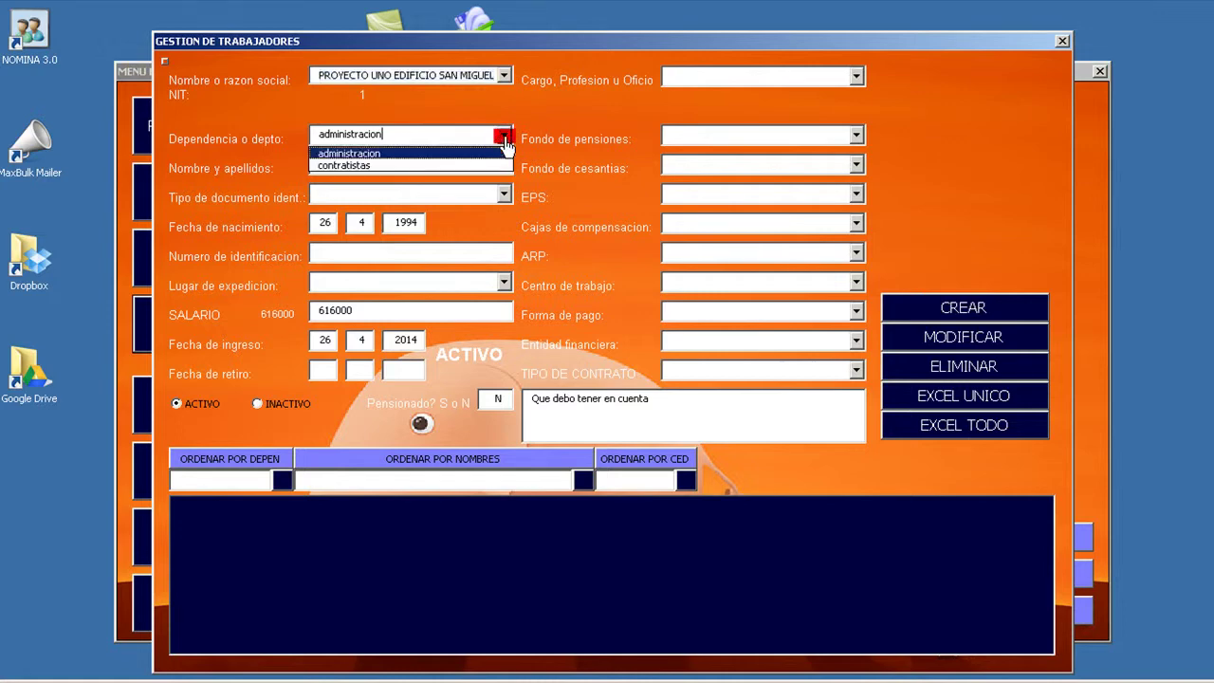
pyautogui.click(483, 153)
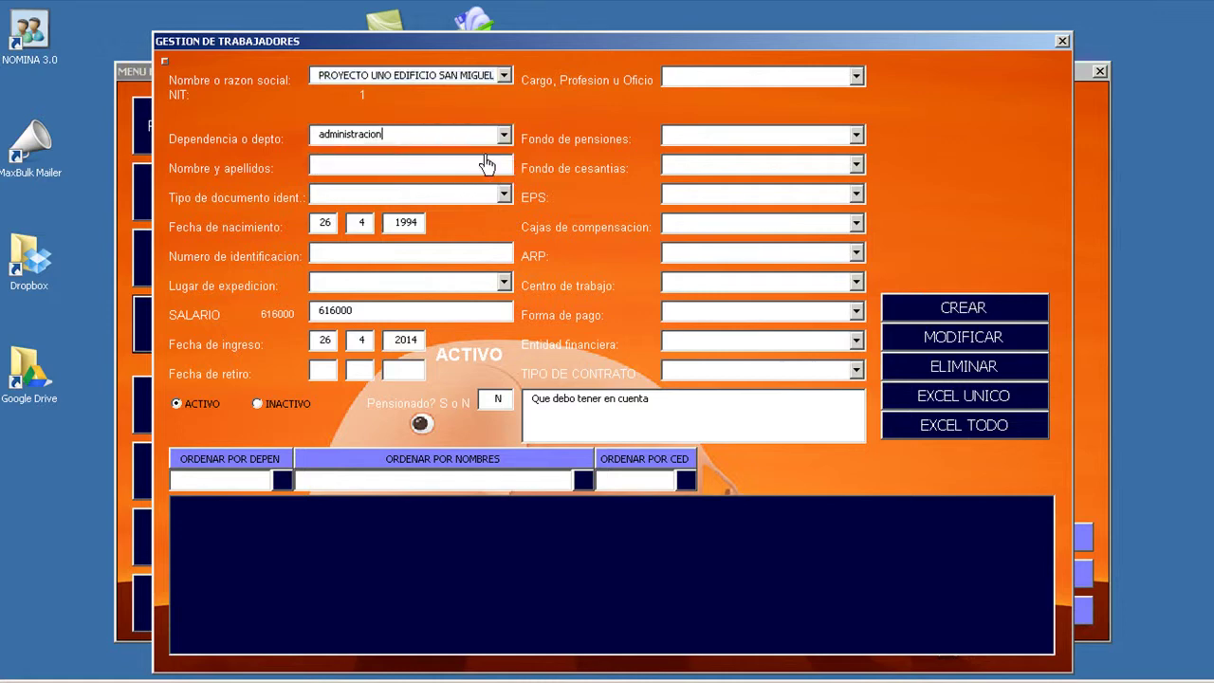
# Enter the worker's full name and choose CEDULA as the identity document type
pyautogui.click(399, 169)
pyautogui.press('Tab')
pyautogui.press('Down')
pyautogui.press('Tab')
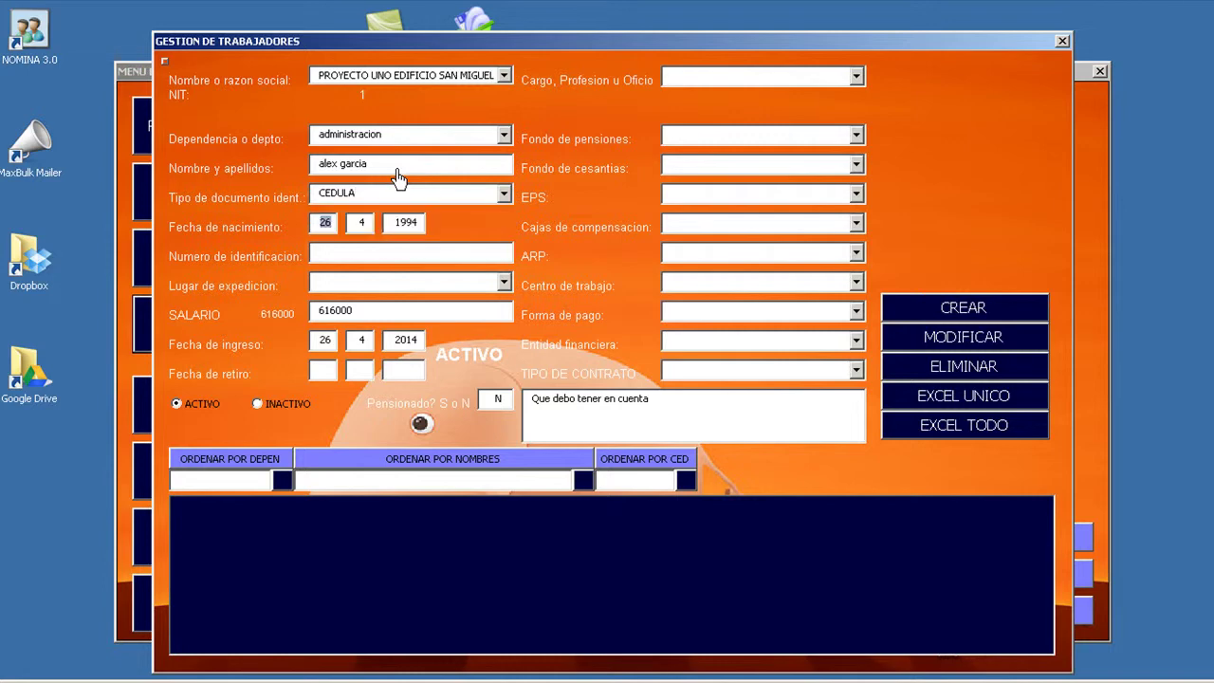
# Enter the worker's date of birth and identification number
pyautogui.write('2')
pyautogui.press('Tab')
pyautogui.write('2')
pyautogui.press('Tab')
pyautogui.write('1921')
pyautogui.hotkey('shift', 'Tab')
pyautogui.write('1981')
# Set the identity document's place of issue to QUINDIO - Armenia
pyautogui.hotkey('alt', 'Down')
pyautogui.press('Down')
pyautogui.press('Down')
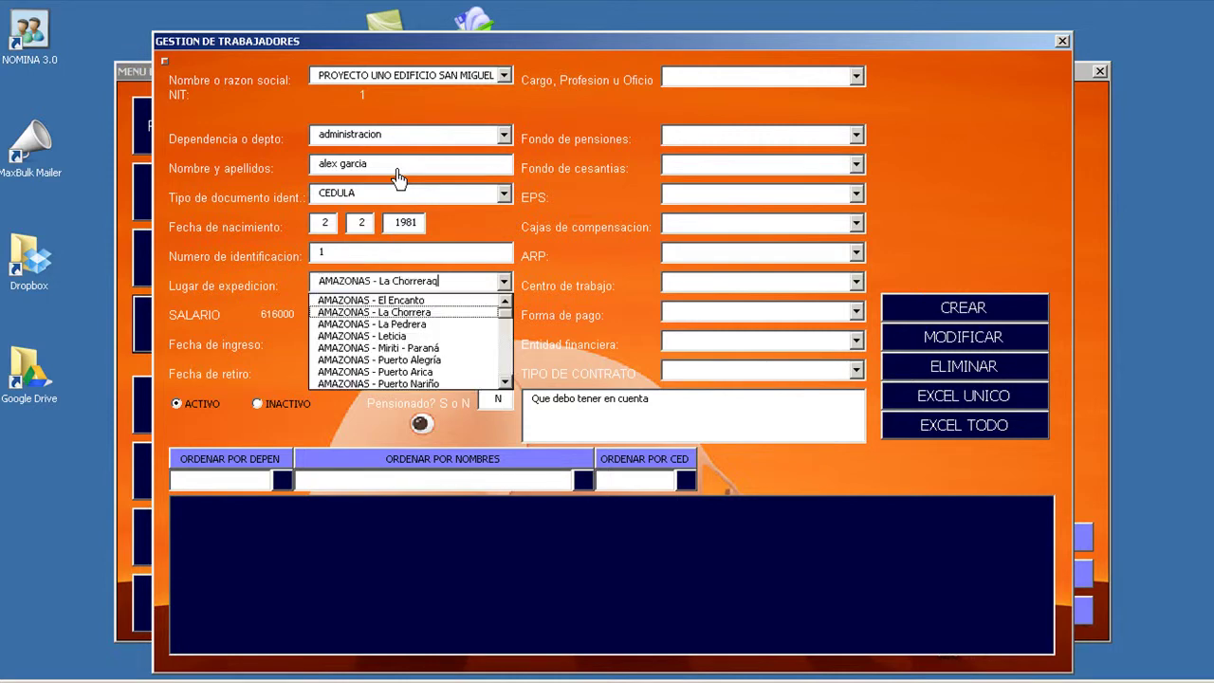
pyautogui.press('Up')
pyautogui.press('Down')
pyautogui.hotkey('shift', 'Left')
pyautogui.hotkey('shift', 'Left')
pyautogui.hotkey('shift', 'Left')
pyautogui.hotkey('shift', 'Left')
pyautogui.hotkey('shift', 'Left')
pyautogui.hotkey('shift', 'Left')
pyautogui.hotkey('shift', 'Left')
pyautogui.hotkey('shift', 'Left')
pyautogui.hotkey('shift', 'Left')
pyautogui.hotkey('shift', 'Left')
pyautogui.hotkey('shift', 'Left')
pyautogui.hotkey('shift', 'Left')
pyautogui.hotkey('shift', 'Left')
pyautogui.hotkey('shift', 'Left')
pyautogui.hotkey('shift', 'Left')
pyautogui.hotkey('shift', 'Left')
pyautogui.hotkey('shift', 'Left')
pyautogui.hotkey('shift', 'Left')
pyautogui.hotkey('shift', 'Left')
pyautogui.hotkey('shift', 'Left')
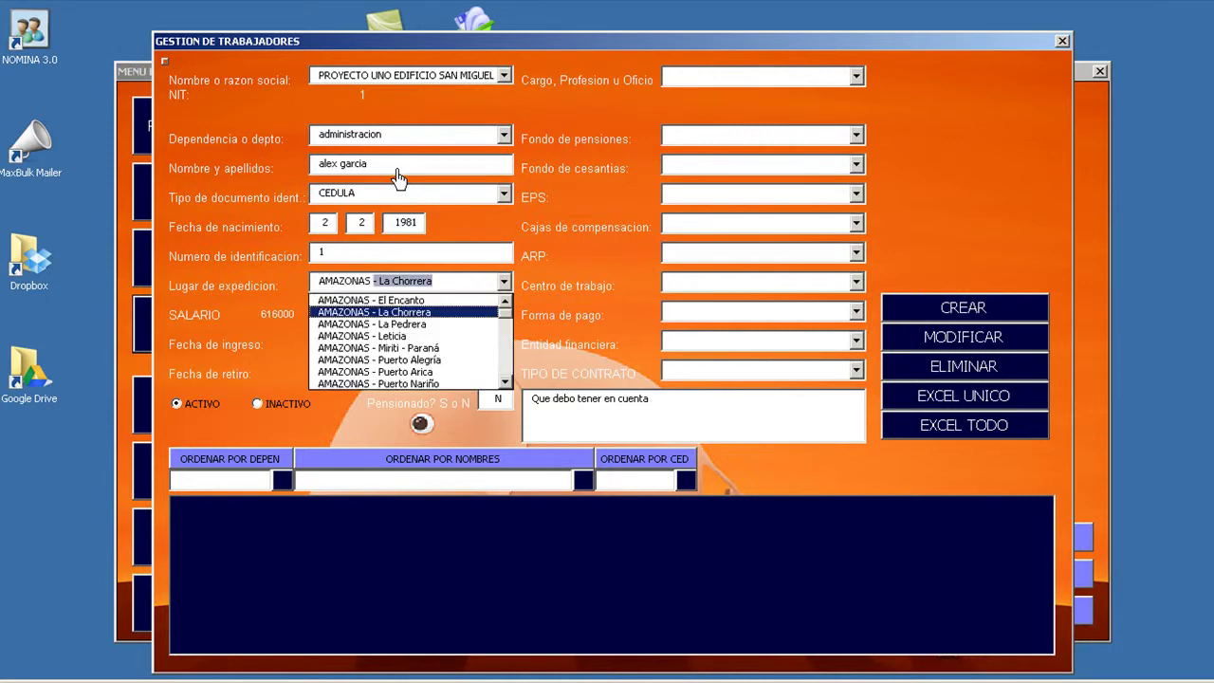
pyautogui.press('BackSpace')
pyautogui.write('q')
pyautogui.press('Tab')
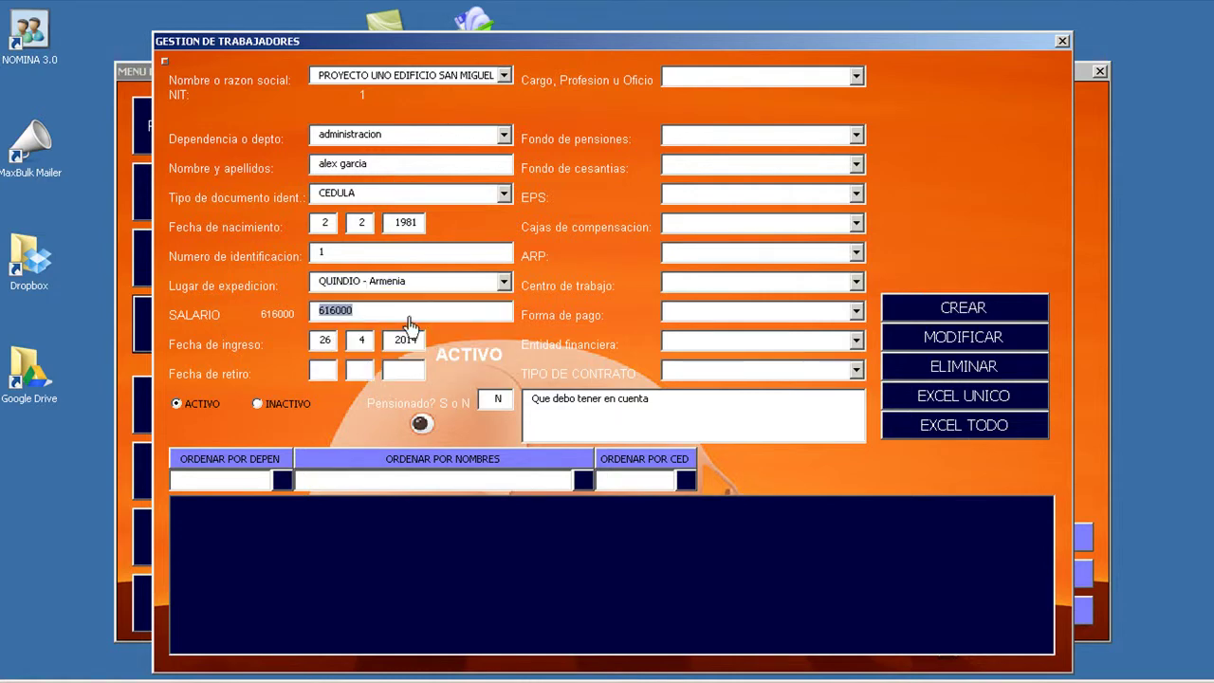
# Try another value for the worker's salary and set it back to 616000
pyautogui.click(259, 317)
pyautogui.click(385, 315)
pyautogui.press('BackSpace')
pyautogui.press('BackSpace')
pyautogui.press('BackSpace')
pyautogui.press('BackSpace')
pyautogui.press('BackSpace')
pyautogui.write('15000')
pyautogui.press('BackSpace')
pyautogui.press('BackSpace')
pyautogui.press('BackSpace')
pyautogui.press('BackSpace')
pyautogui.write('60000')
pyautogui.click(360, 341)
pyautogui.click(494, 402)
pyautogui.doubleClick(495, 402)
# Go through the list of job titles and pick VIGILANTE for the worker
pyautogui.click(851, 83)
pyautogui.click(858, 83)
pyautogui.click(858, 83)
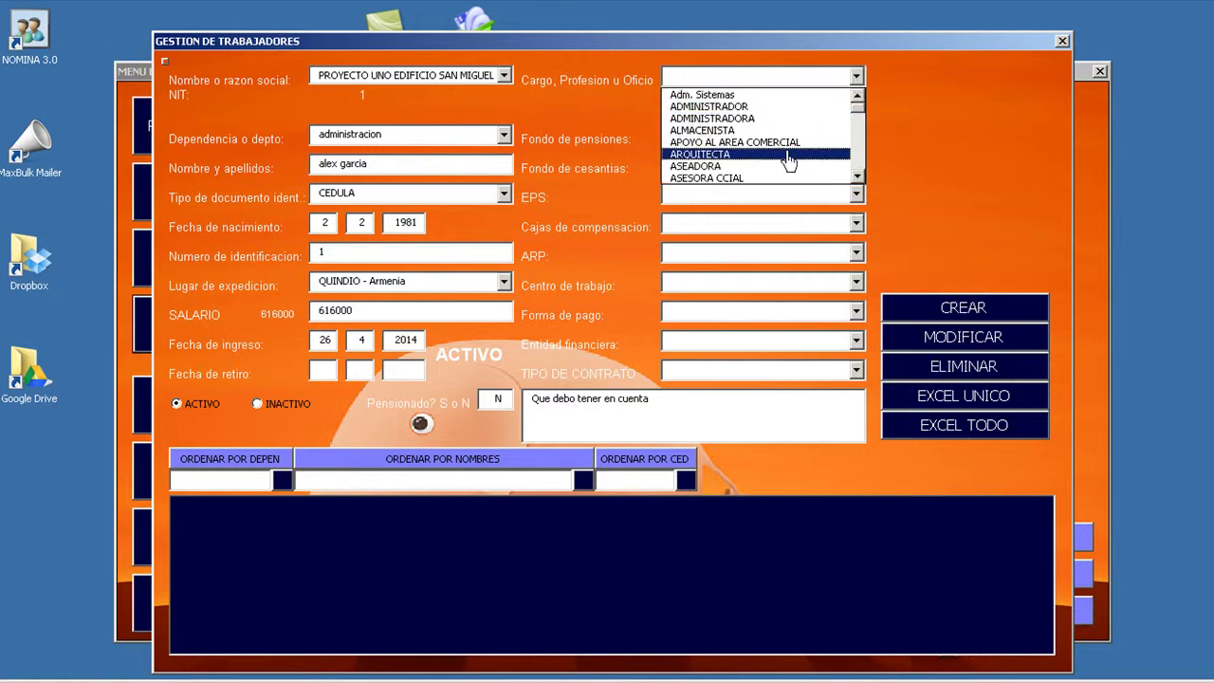
pyautogui.write('ADMINISTRADOR')
pyautogui.press('Down')
pyautogui.press('Down')
pyautogui.press('Down')
pyautogui.press('Down')
pyautogui.press('Down')
pyautogui.press('Down')
pyautogui.press('Down')
pyautogui.press('Down')
pyautogui.press('Down')
pyautogui.press('Down')
pyautogui.press('Down')
pyautogui.press('Down')
pyautogui.press('Down')
pyautogui.press('Down')
pyautogui.press('Down')
pyautogui.press('Down')
pyautogui.press('Down')
pyautogui.press('Down')
pyautogui.press('Down')
pyautogui.press('Down')
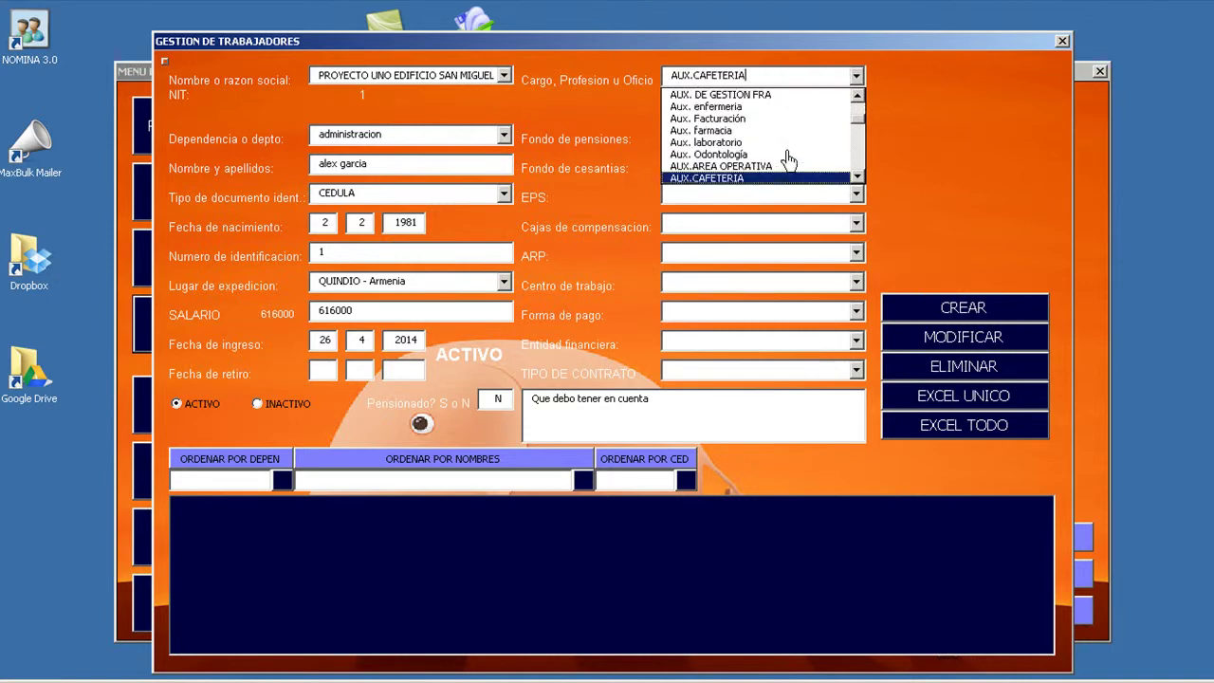
pyautogui.press('Down')
pyautogui.press('Down')
pyautogui.press('Down')
pyautogui.press('Down')
pyautogui.press('Down')
pyautogui.press('Down')
pyautogui.press('Down')
pyautogui.press('Down')
pyautogui.press('Down')
pyautogui.press('Down')
pyautogui.press('Down')
pyautogui.press('Down')
pyautogui.press('Down')
pyautogui.press('Down')
pyautogui.press('Down')
pyautogui.press('Down')
pyautogui.press('Down')
pyautogui.press('Down')
pyautogui.press('Down')
pyautogui.press('Down')
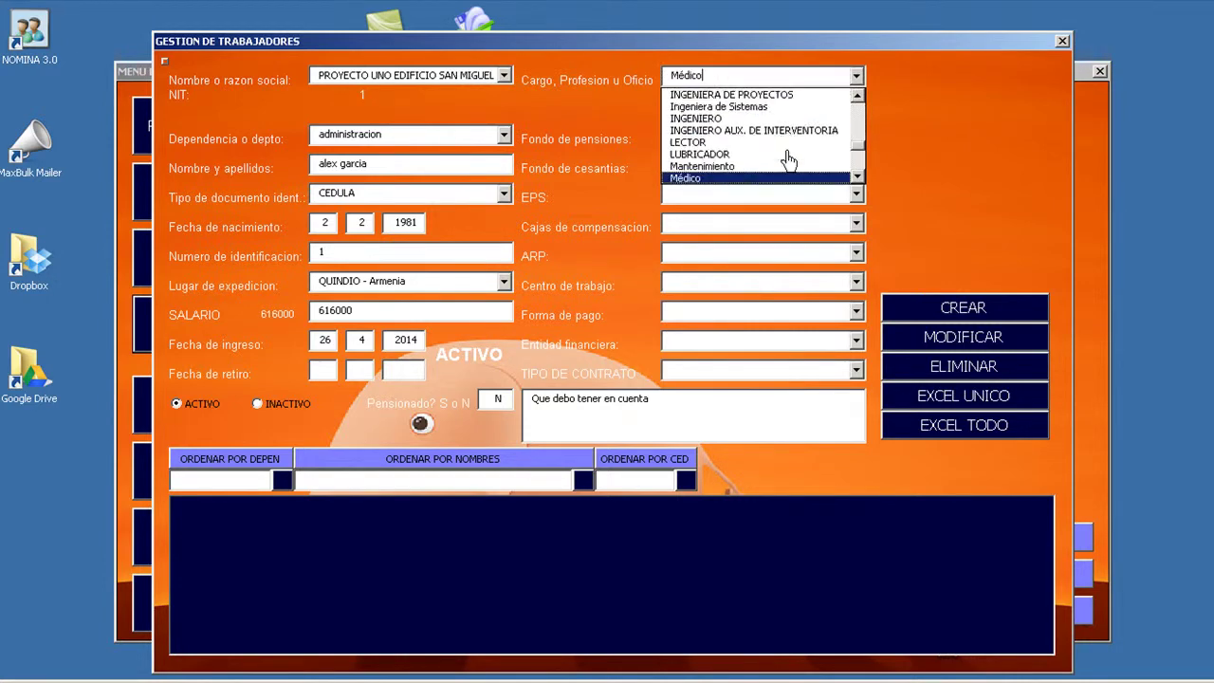
pyautogui.press('Down')
pyautogui.press('Down')
pyautogui.press('Down')
pyautogui.press('Down')
pyautogui.press('Down')
# Choose PORVENIR as the worker's pension fund
pyautogui.press('Tab')
pyautogui.press('Down')
pyautogui.press('Down')
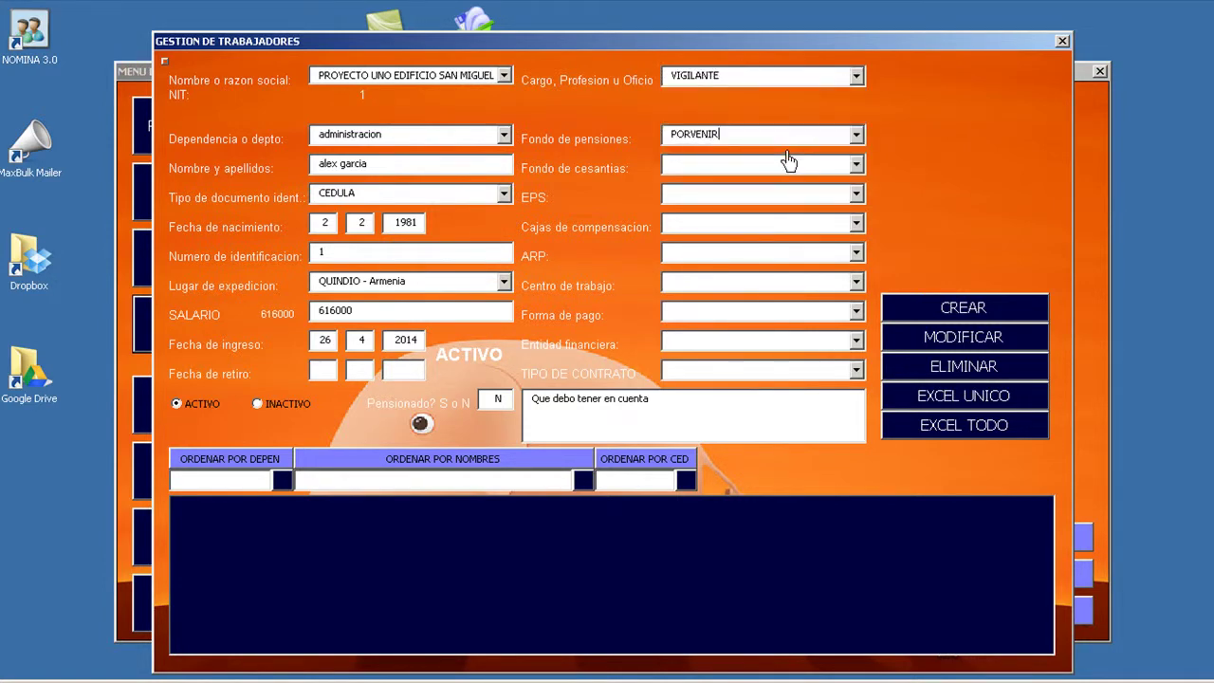
# Change the worker's job title to AYUDANTE
pyautogui.hotkey('shift', 'Tab')
pyautogui.hotkey('alt', 'Down')
pyautogui.press('Up')
pyautogui.press('Up')
pyautogui.press('Up')
pyautogui.press('Up')
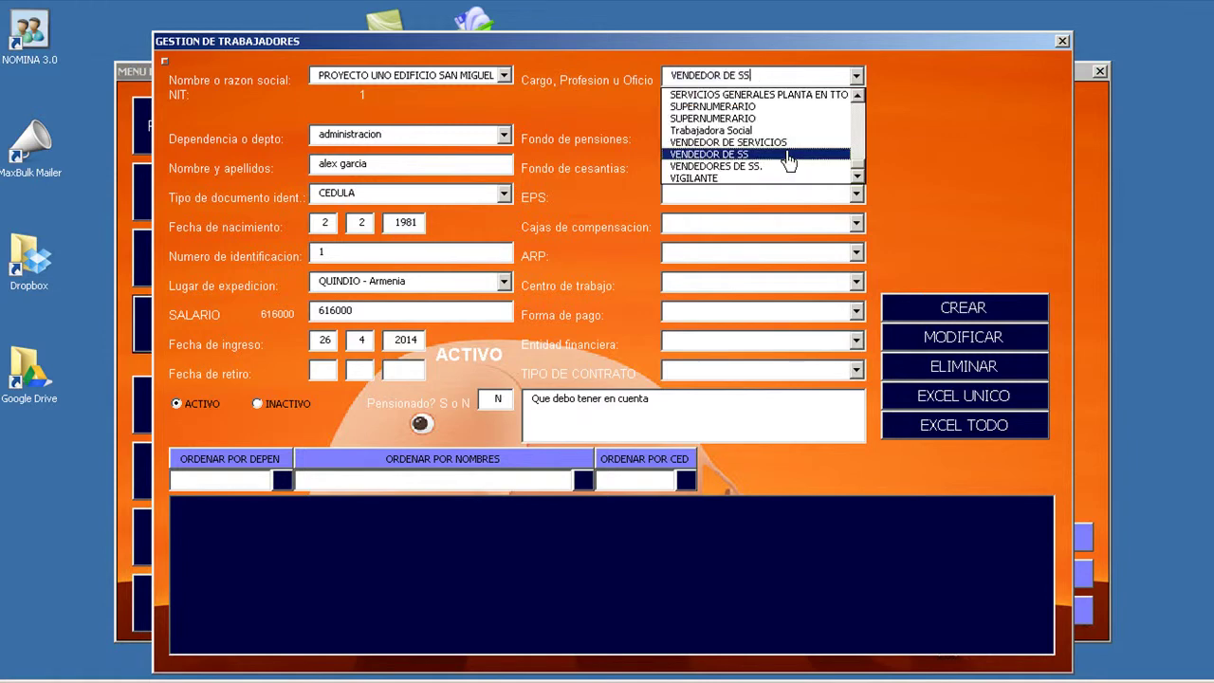
pyautogui.write('c')
pyautogui.hotkey('shift', 'Left')
pyautogui.hotkey('shift', 'Left')
pyautogui.hotkey('shift', 'Left')
pyautogui.hotkey('shift', 'Left')
pyautogui.hotkey('shift', 'Left')
pyautogui.hotkey('shift', 'Left')
pyautogui.hotkey('shift', 'Left')
pyautogui.hotkey('shift', 'Left')
pyautogui.hotkey('shift', 'Left')
pyautogui.hotkey('shift', 'Left')
pyautogui.hotkey('shift', 'Left')
pyautogui.hotkey('shift', 'Left')
pyautogui.hotkey('shift', 'Left')
pyautogui.hotkey('shift', 'Left')
pyautogui.hotkey('shift', 'Left')
pyautogui.hotkey('shift', 'Left')
pyautogui.hotkey('shift', 'Left')
pyautogui.hotkey('shift', 'Left')
pyautogui.press('BackSpace')
pyautogui.write('C')
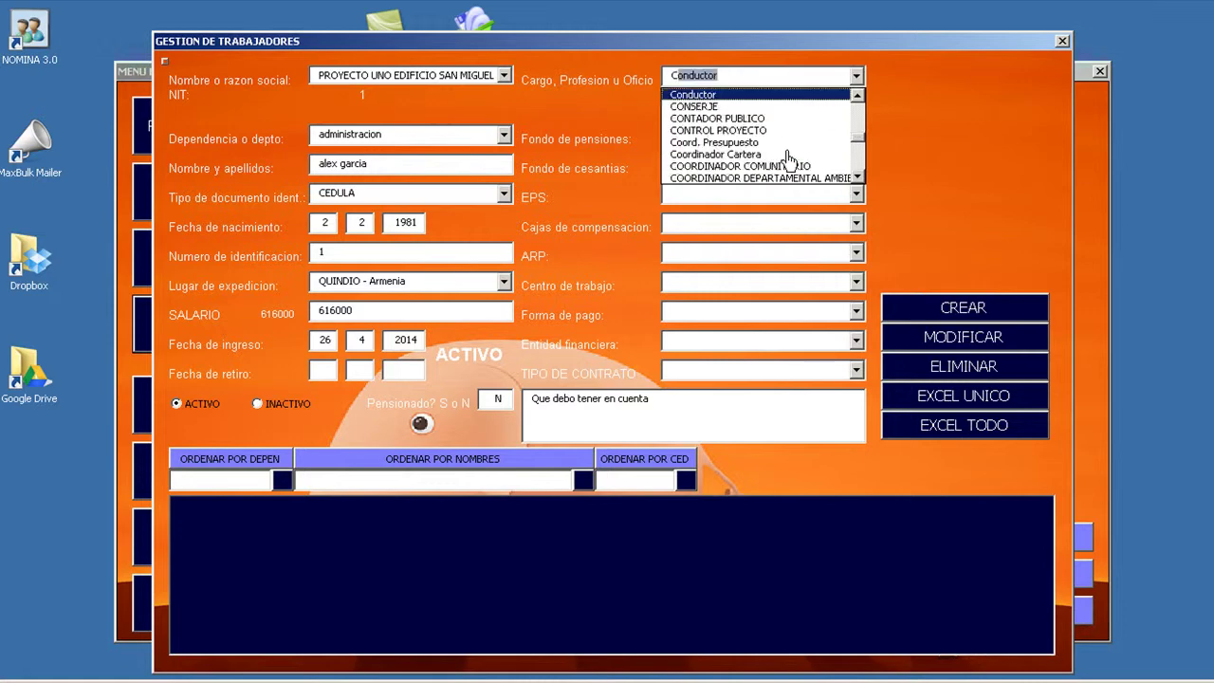
pyautogui.press('Up')
pyautogui.press('Up')
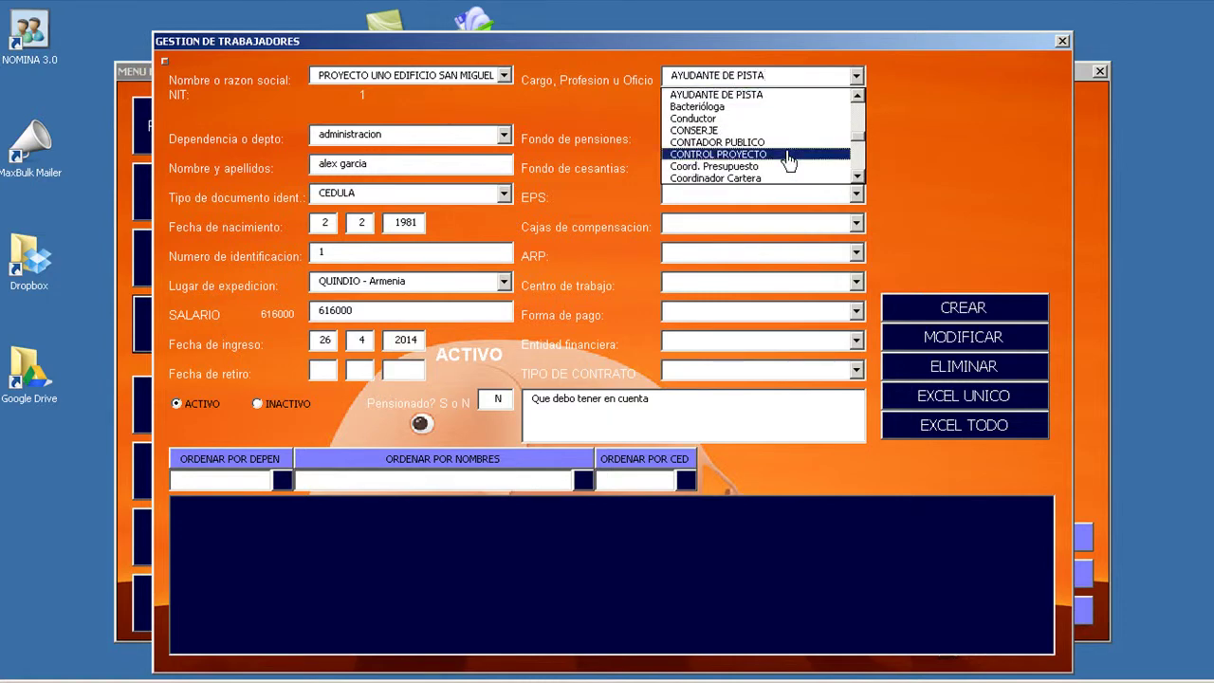
pyautogui.press('Up')
pyautogui.press('Tab')
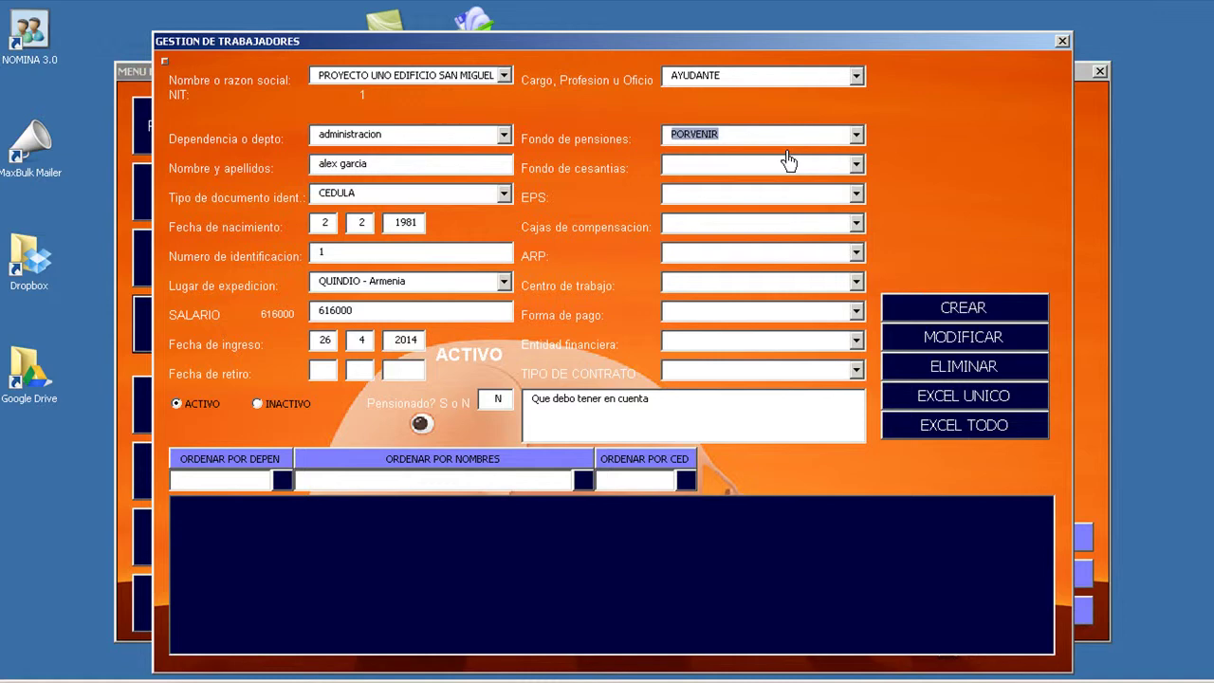
# Set the worker's pension fund to PROTECCION and the severance fund to COLFONDOS
pyautogui.press('Down')
pyautogui.press('Tab')
pyautogui.write('COLFONDOS')
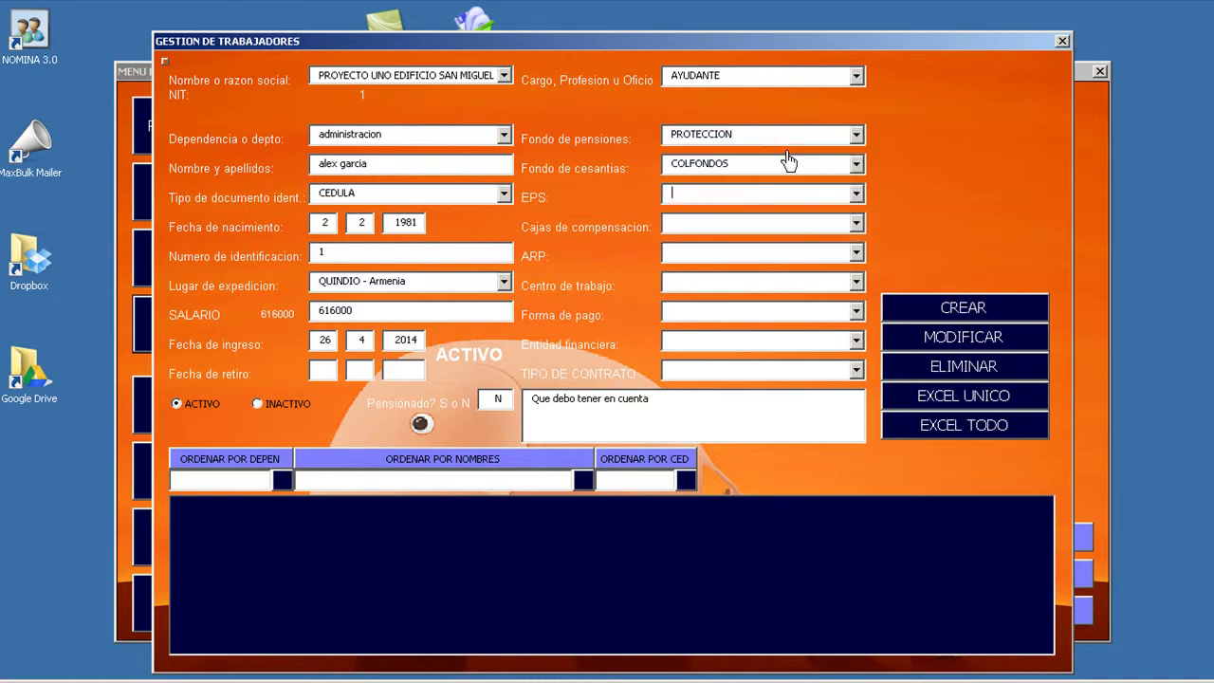
# Assign the worker CAFESALUD as EPS, COMFAMILIAR as compensation fund and ARP POSITIVA as ARP
pyautogui.write('CAFESALUD')
pyautogui.write('COMFAMILIAR')
pyautogui.write('ARP POSITIVA')
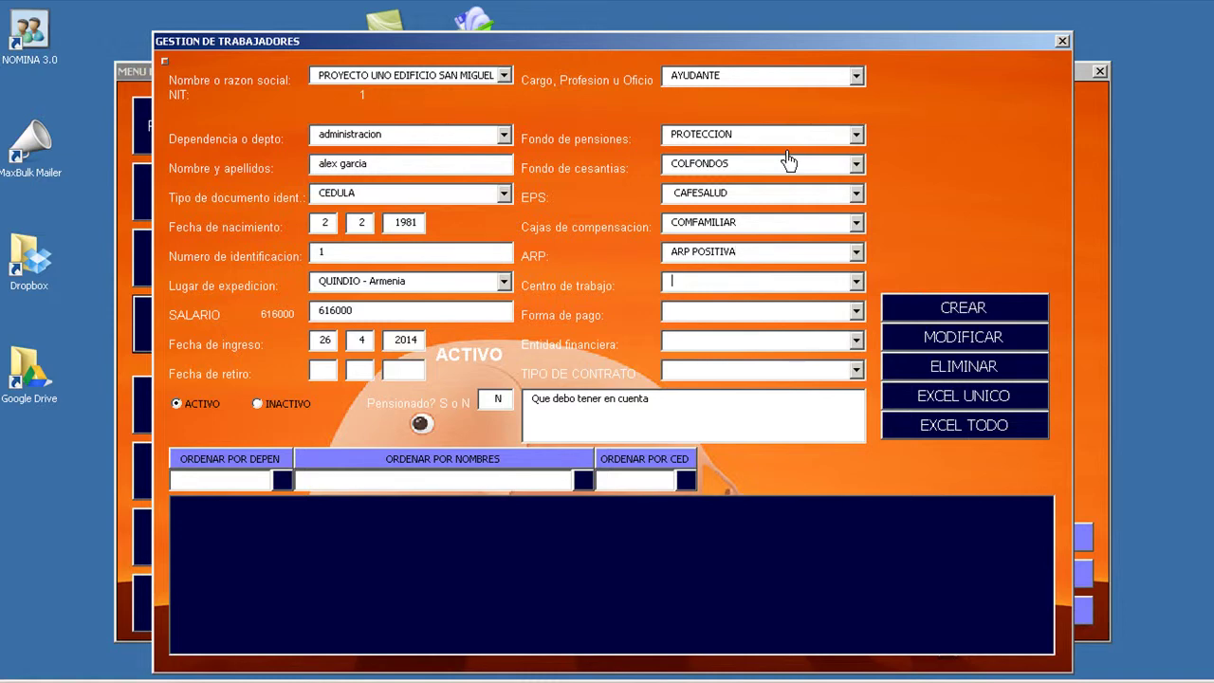
# Choose Tarifa Arp Centro De Trabajo 3 as the worker's work centre
pyautogui.press('Tab')
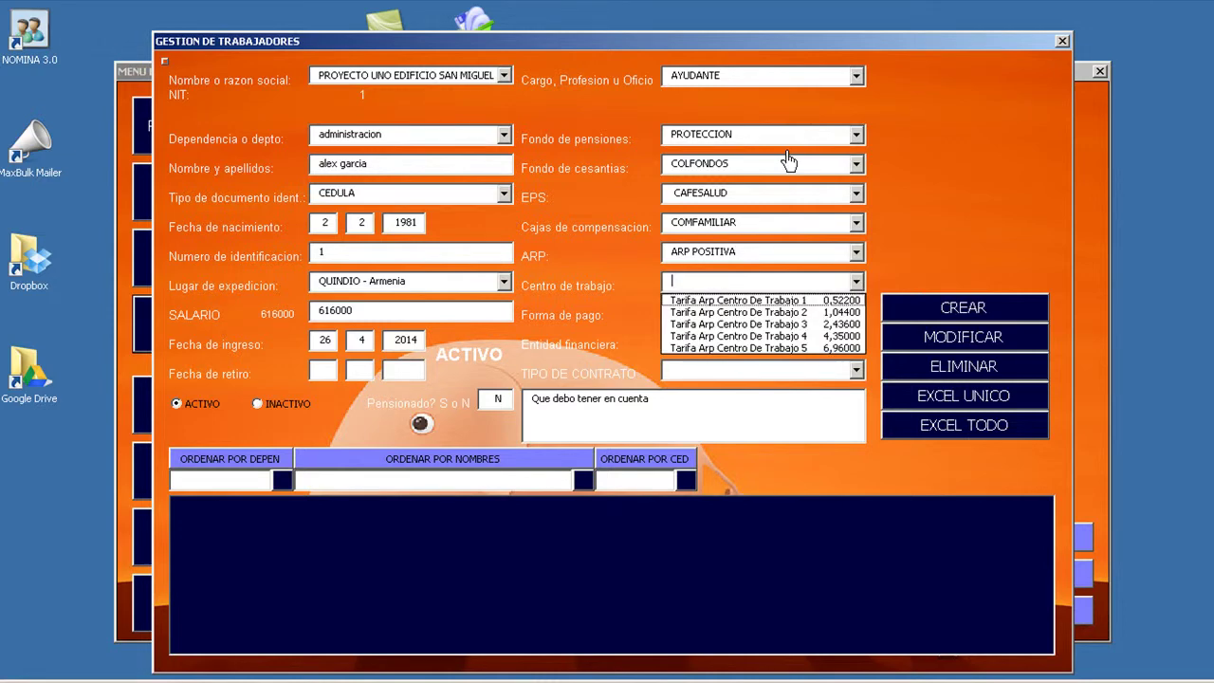
pyautogui.press('Down')
pyautogui.press('Down')
pyautogui.press('Down')
pyautogui.press('Down')
pyautogui.press('Up')
pyautogui.press('Tab')
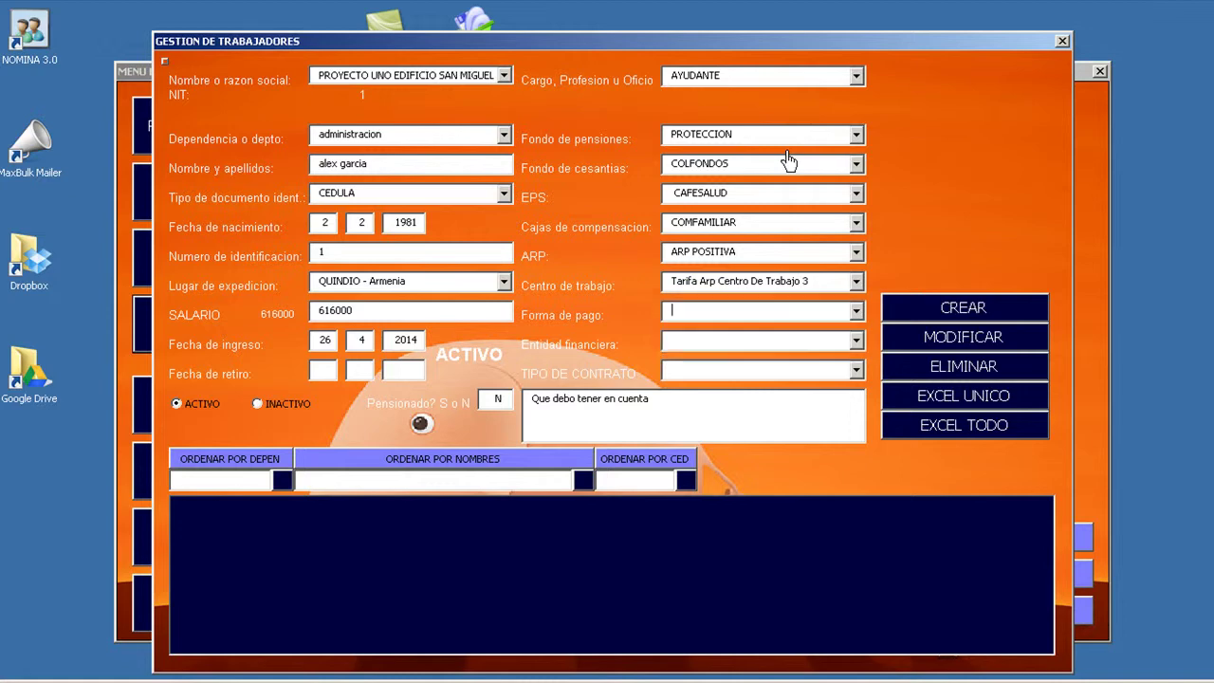
# Go through the payment options and set the worker's form of payment to MENSUAL
pyautogui.press('Down')
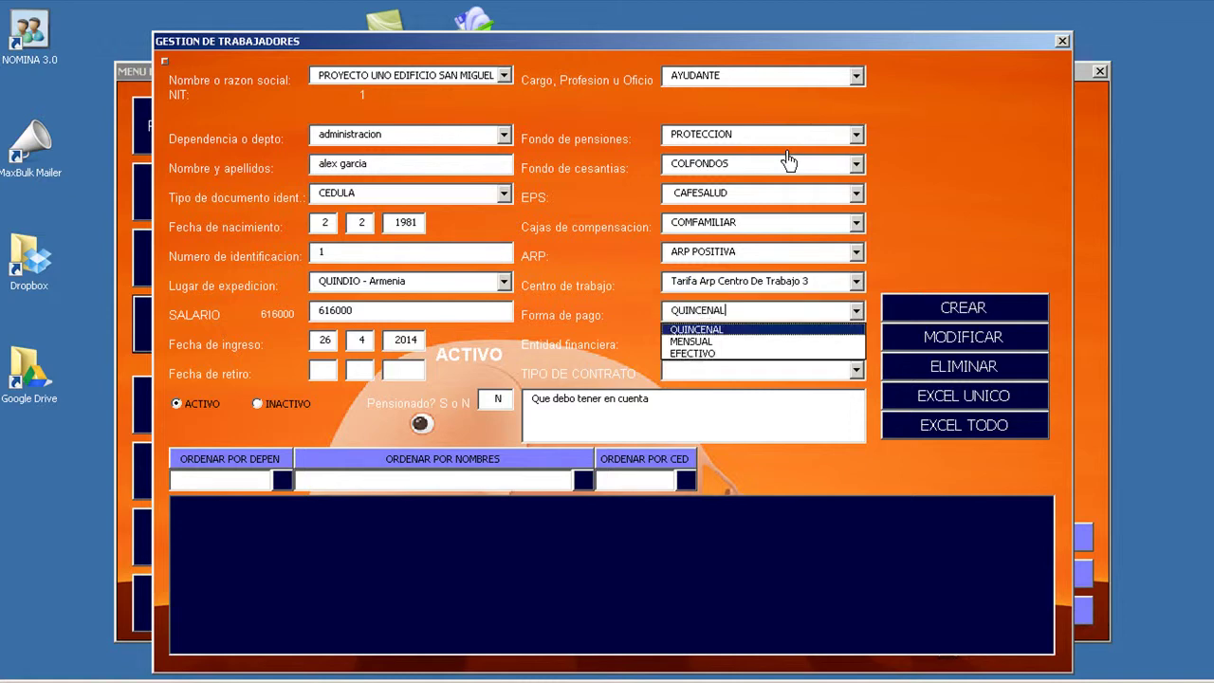
pyautogui.press('Down')
pyautogui.press('Down')
pyautogui.press('Up')
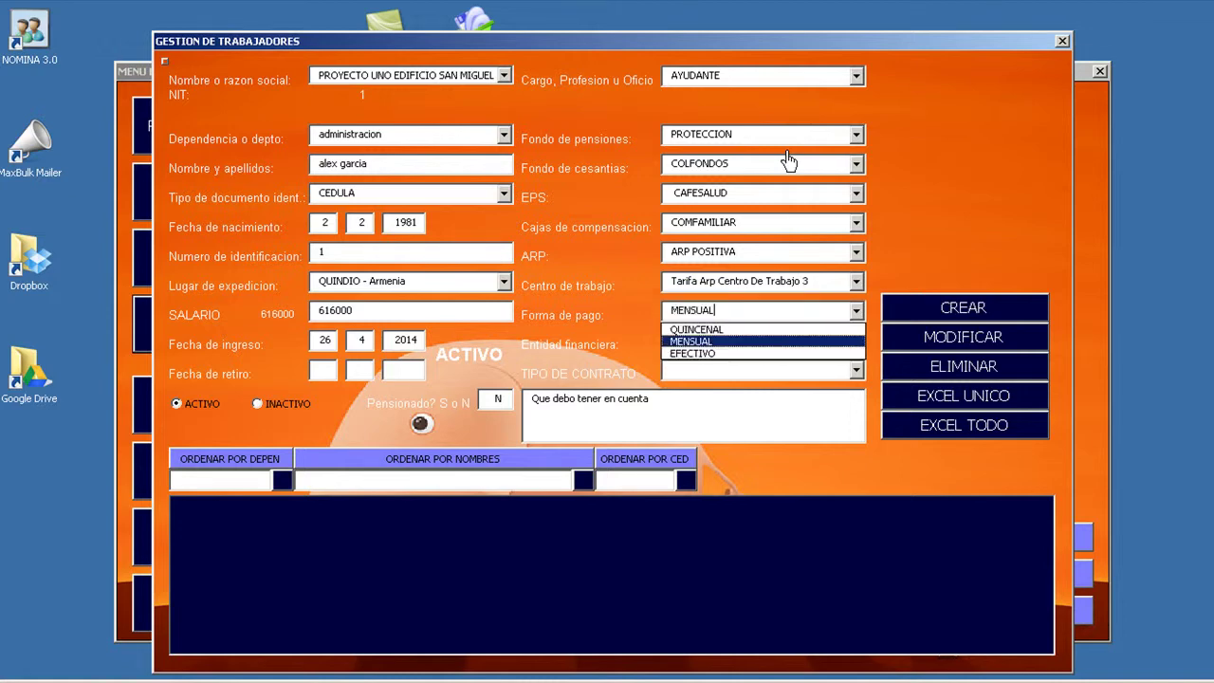
pyautogui.press('Up')
pyautogui.press('Down')
pyautogui.press('Down')
pyautogui.press('Up')
pyautogui.press('Tab')
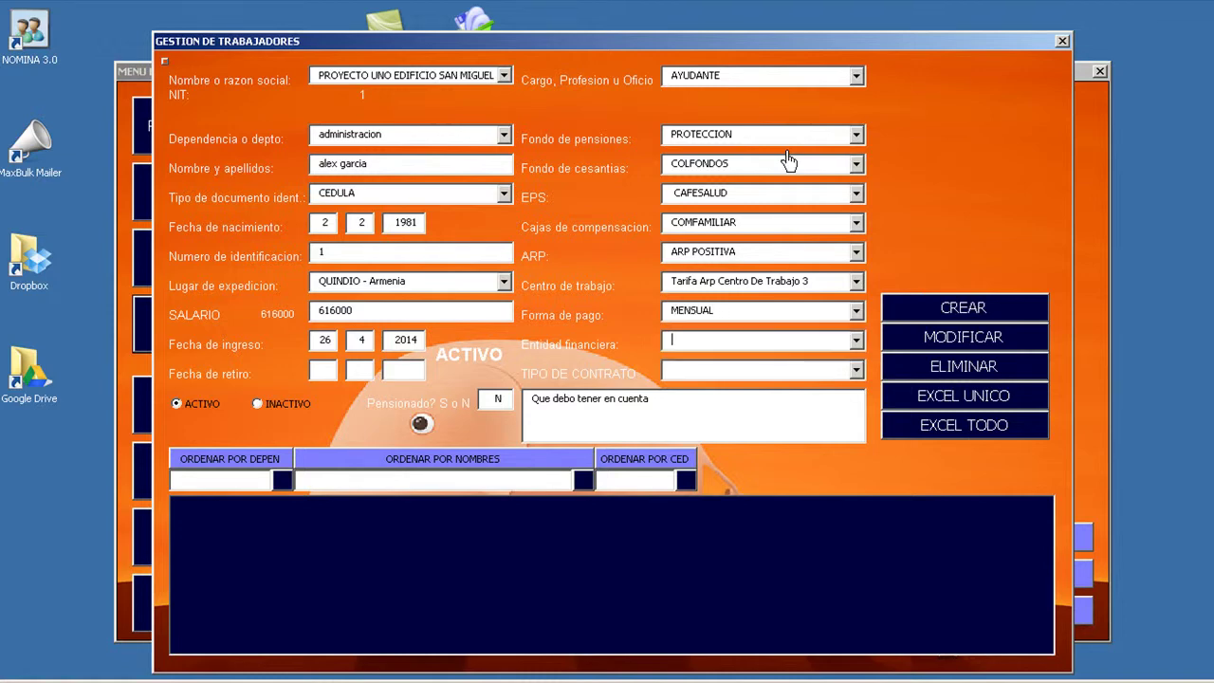
# Set the worker's financial institution to NO IDENTIFICADO and the contract type to INDEFINIDO
pyautogui.hotkey('alt', 'Down')
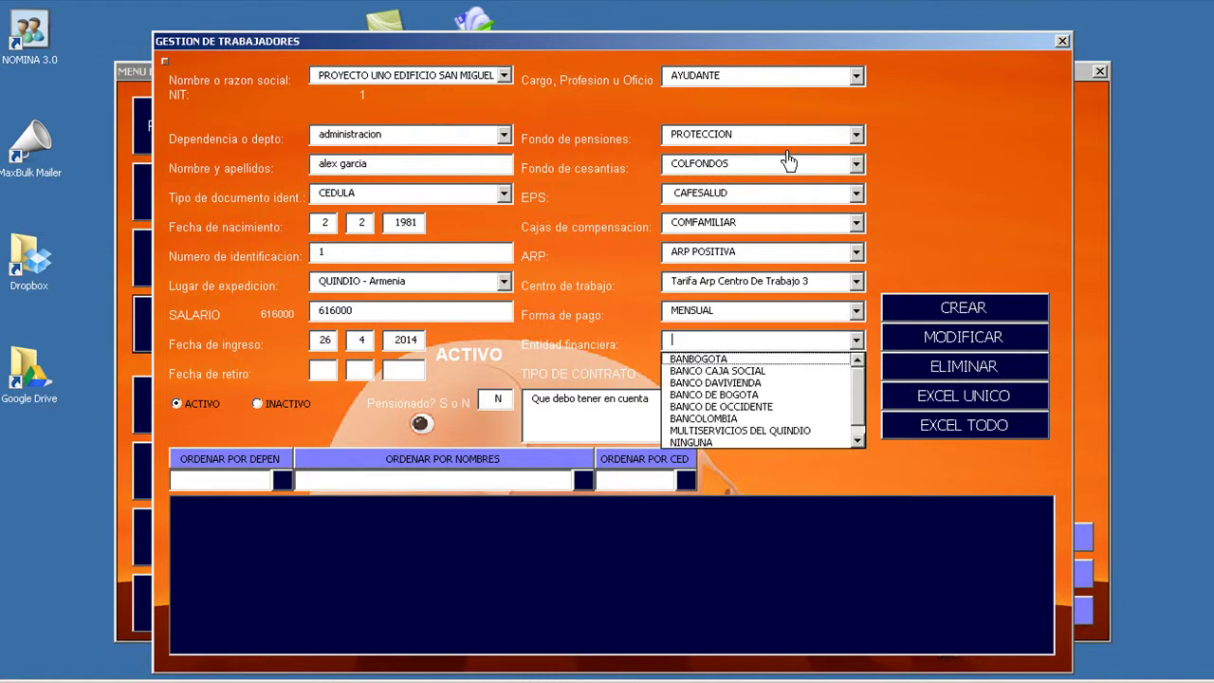
pyautogui.press('Down')
pyautogui.press('Down')
pyautogui.press('Down')
pyautogui.press('Down')
pyautogui.press('Down')
pyautogui.press('Tab')
pyautogui.press('Down')
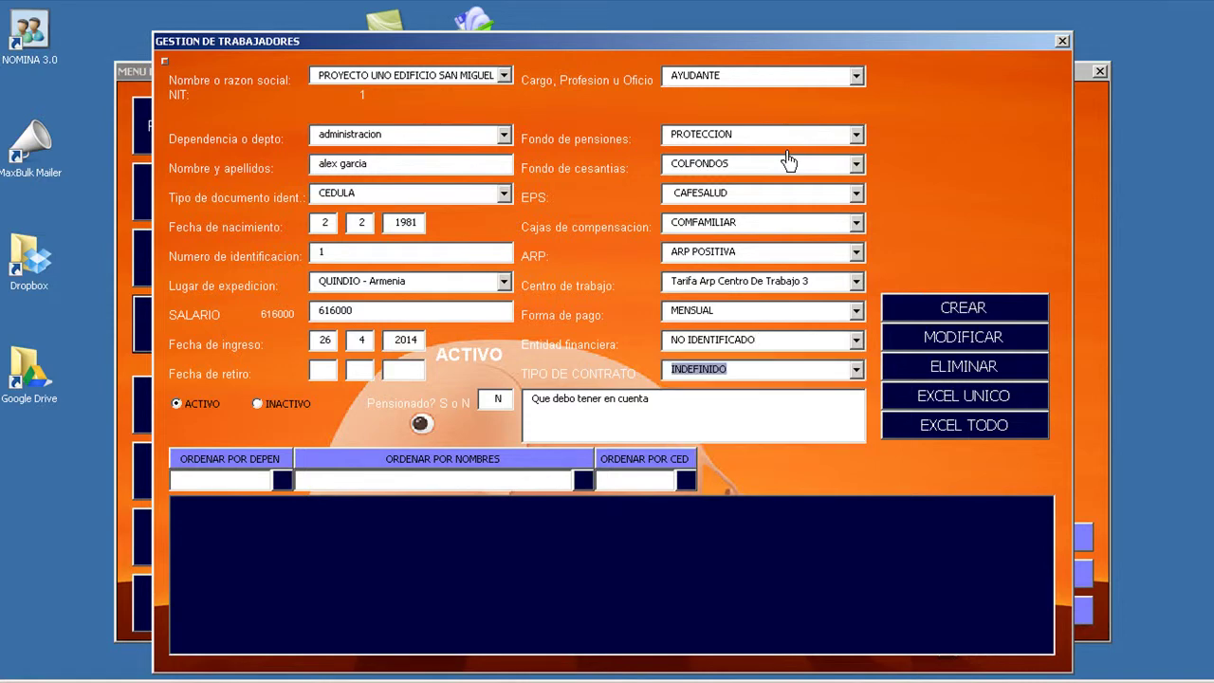
pyautogui.press('Tab')
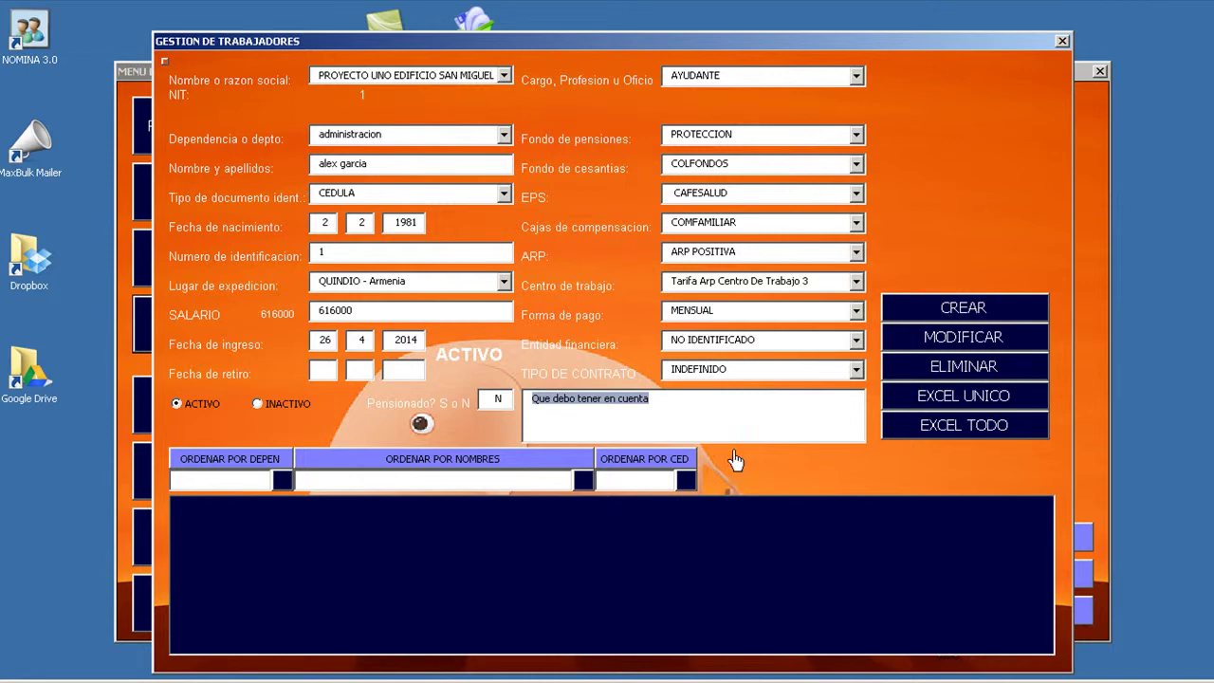
# Replace the worker's note with "colocar informacion adicional del trabajador, telefonos, nombres de beneficiarios, etc." and create the record
pyautogui.click(710, 435)
pyautogui.hotkey('shift', 'Home')
pyautogui.press('BackSpace')
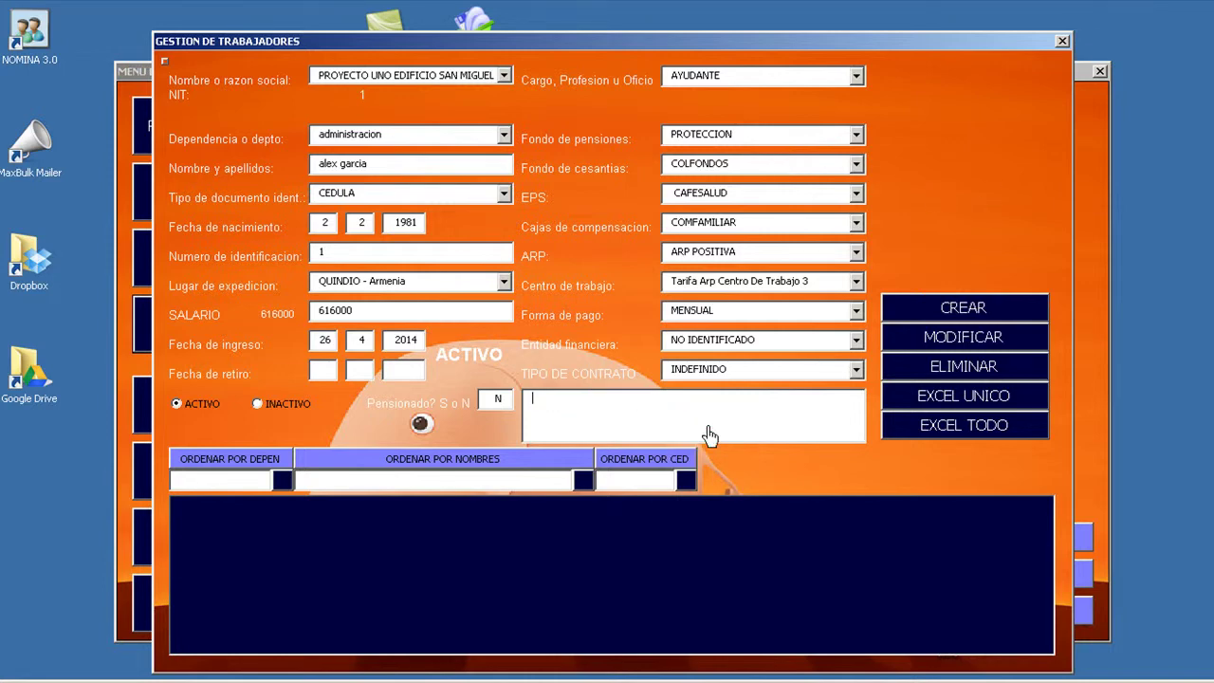
pyautogui.write('colocar informacion adicional del tra')
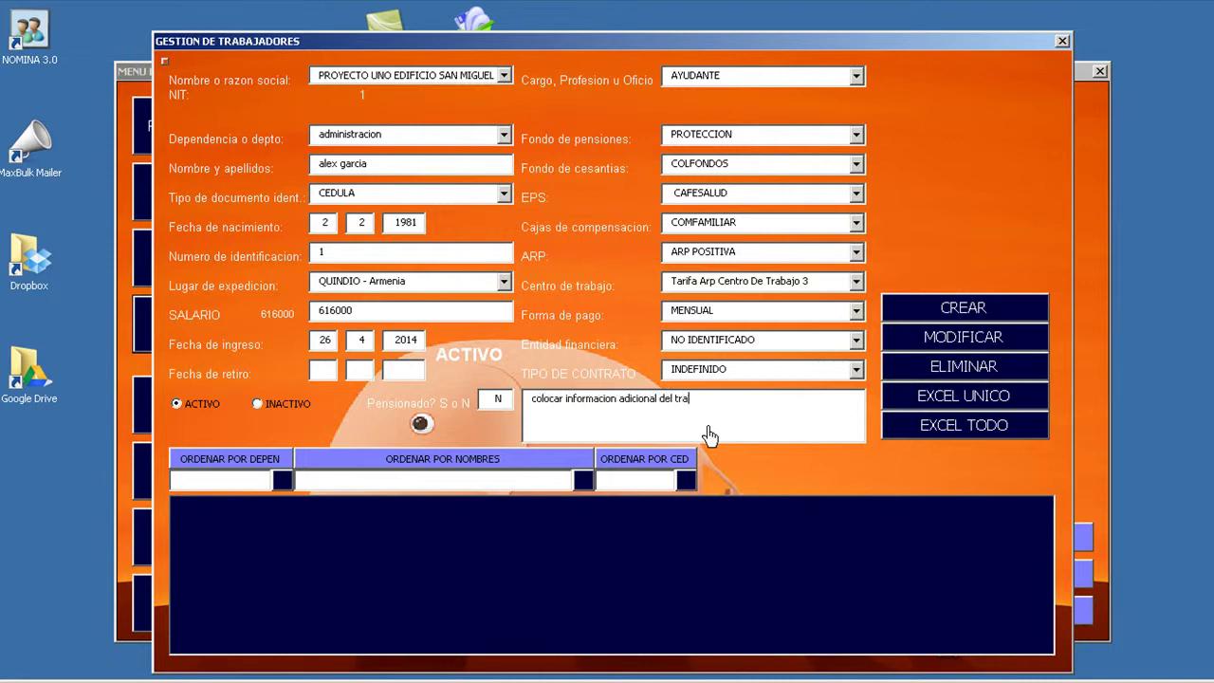
pyautogui.write('bajador, telefonos, nombres de be')
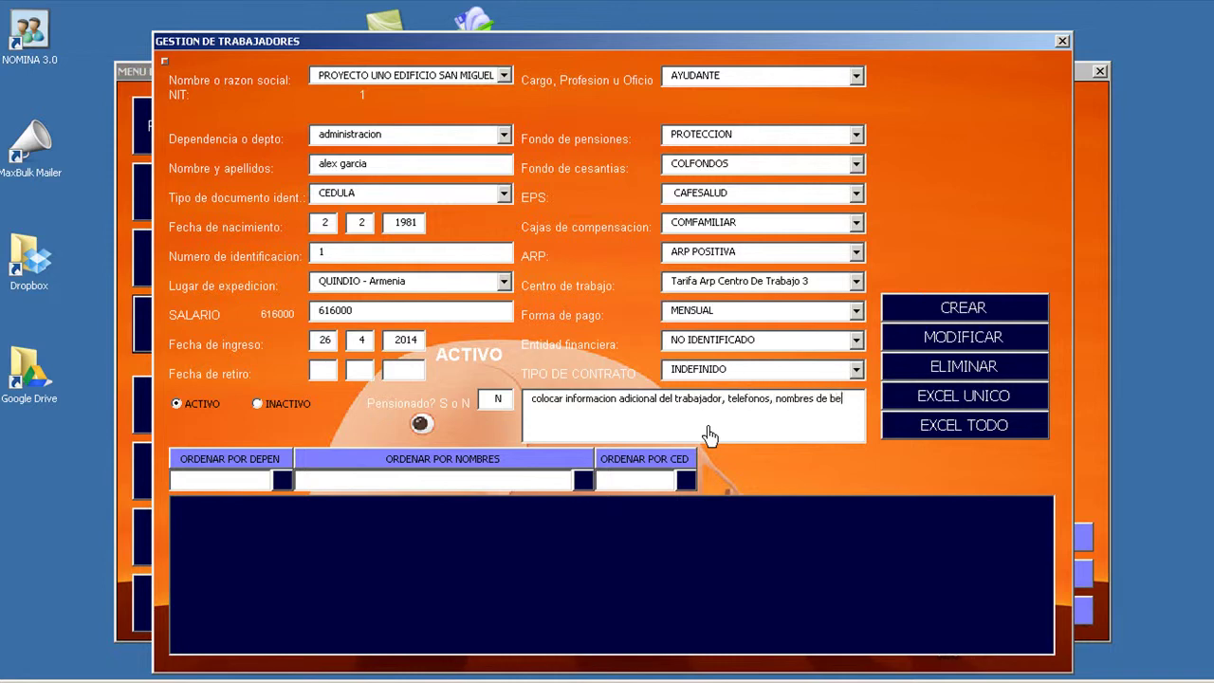
pyautogui.write('neficiarios, etc.')
pyautogui.click(986, 313)
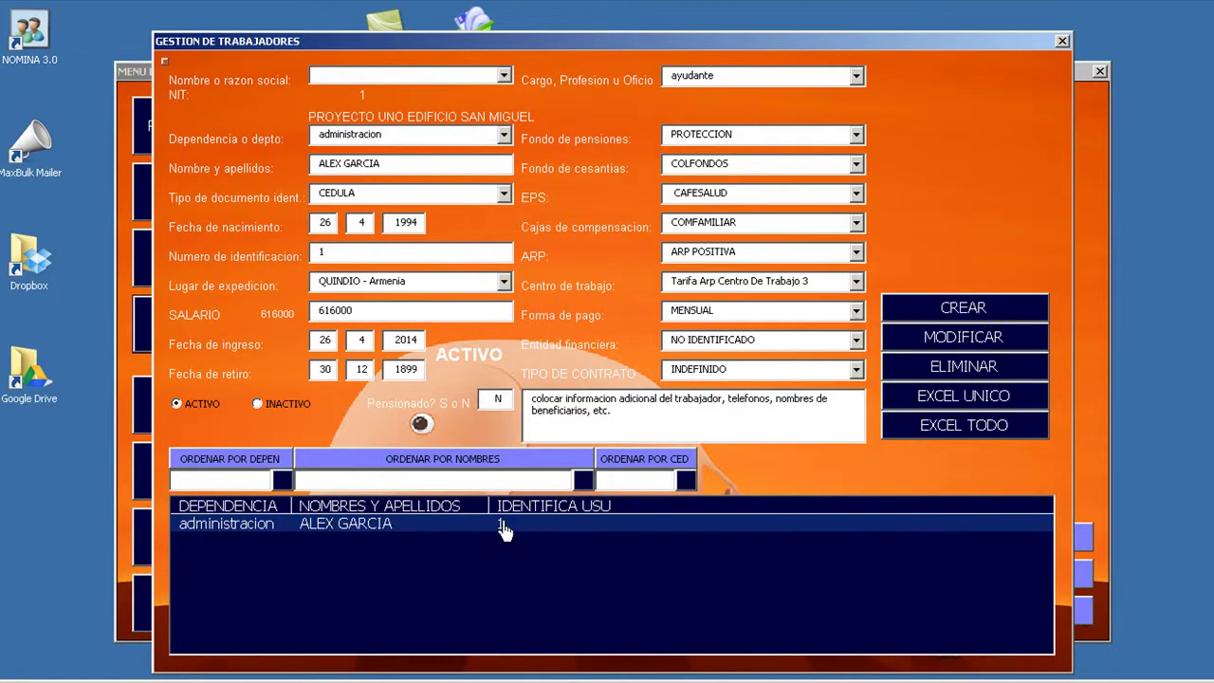
# Open the worker's record from the list and try the sorting options and search fields for department and identity number
pyautogui.click(427, 529)
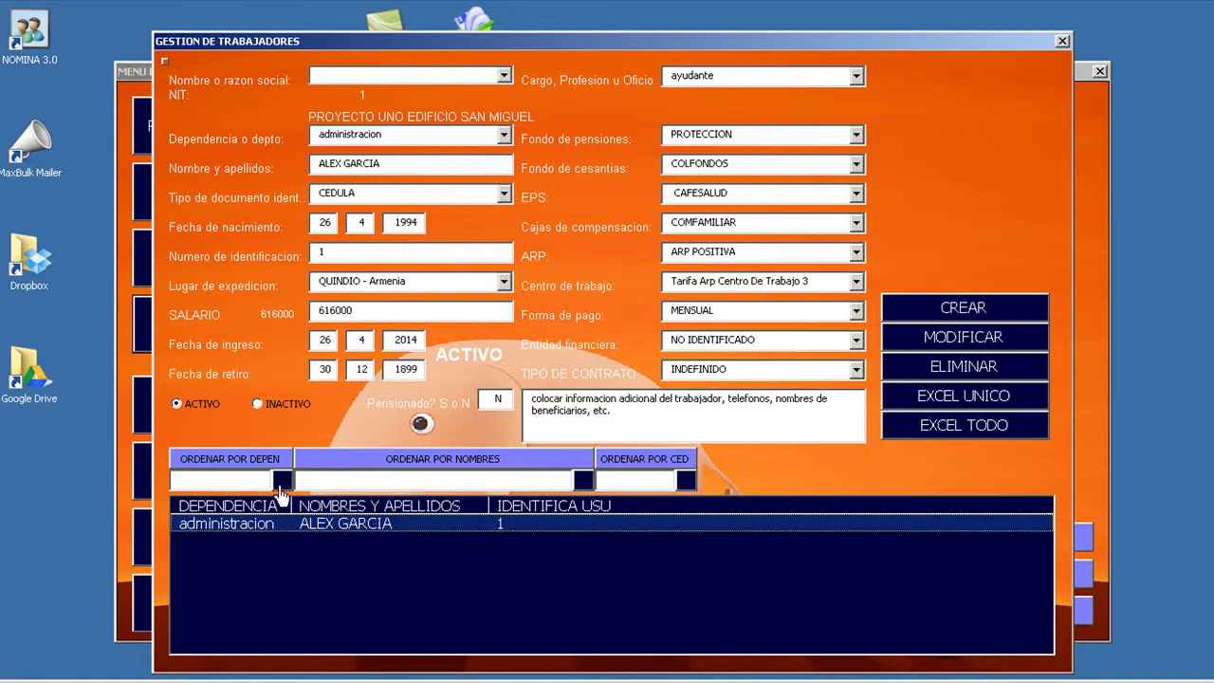
pyautogui.click(239, 460)
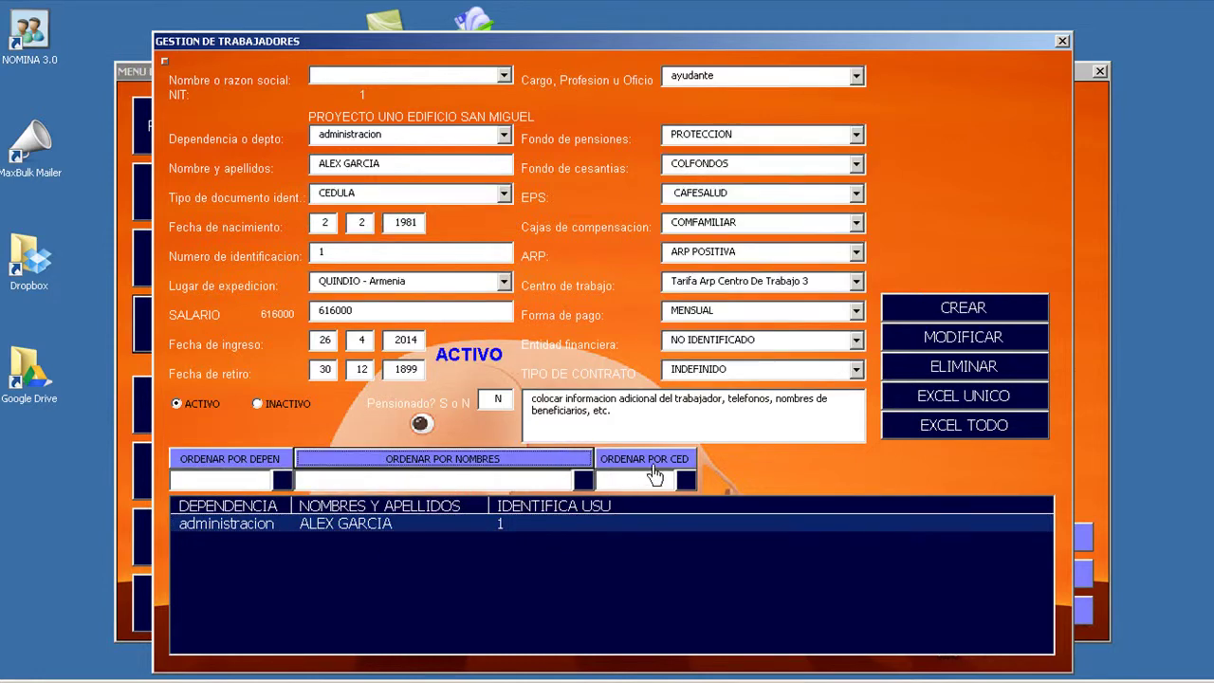
pyautogui.click(650, 465)
pyautogui.click(201, 489)
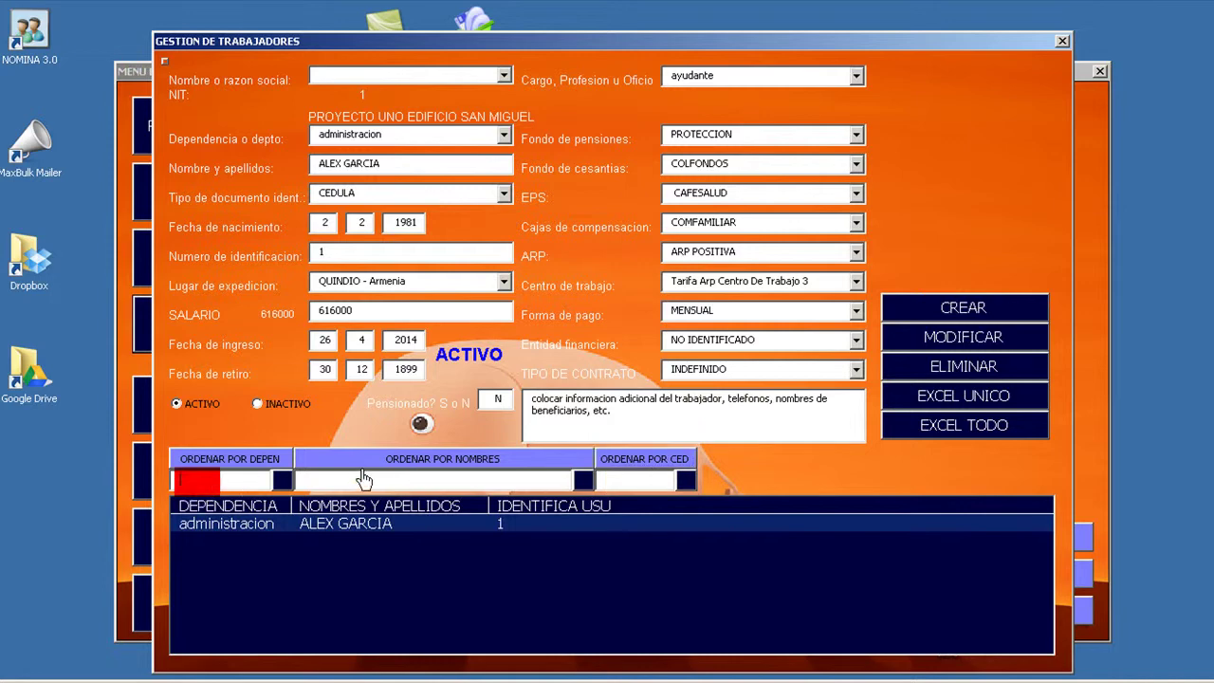
pyautogui.click(622, 481)
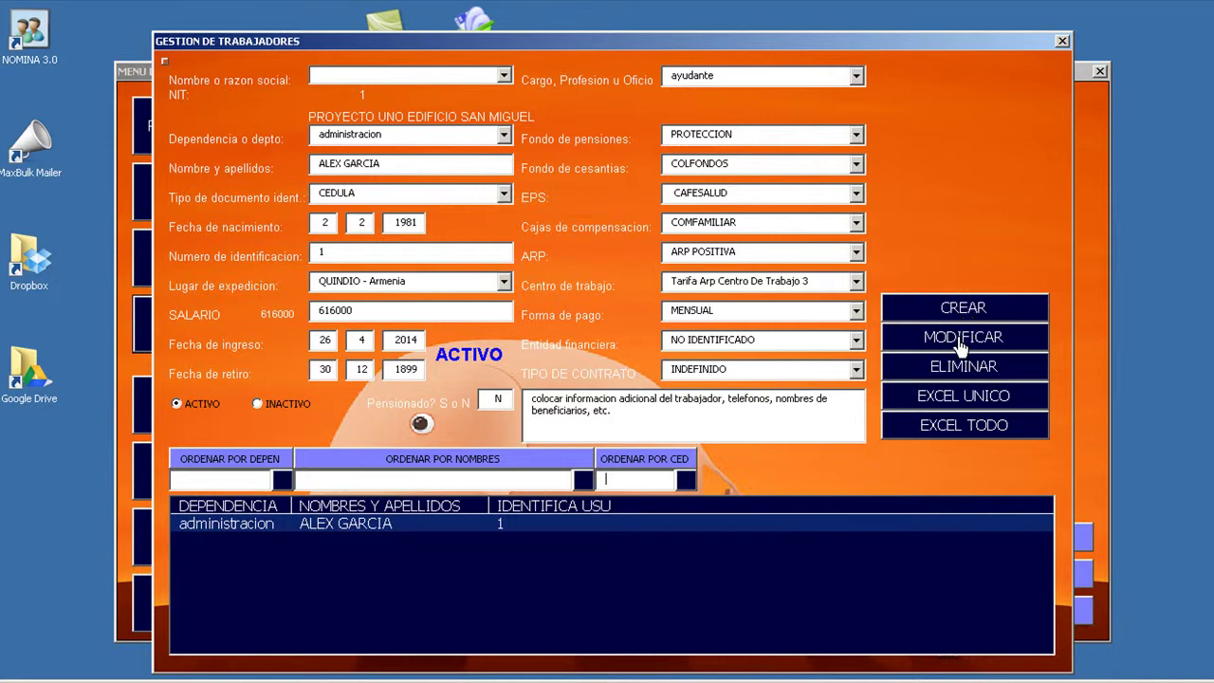
# Select the worker's record and set the salary to 620000
pyautogui.click(417, 531)
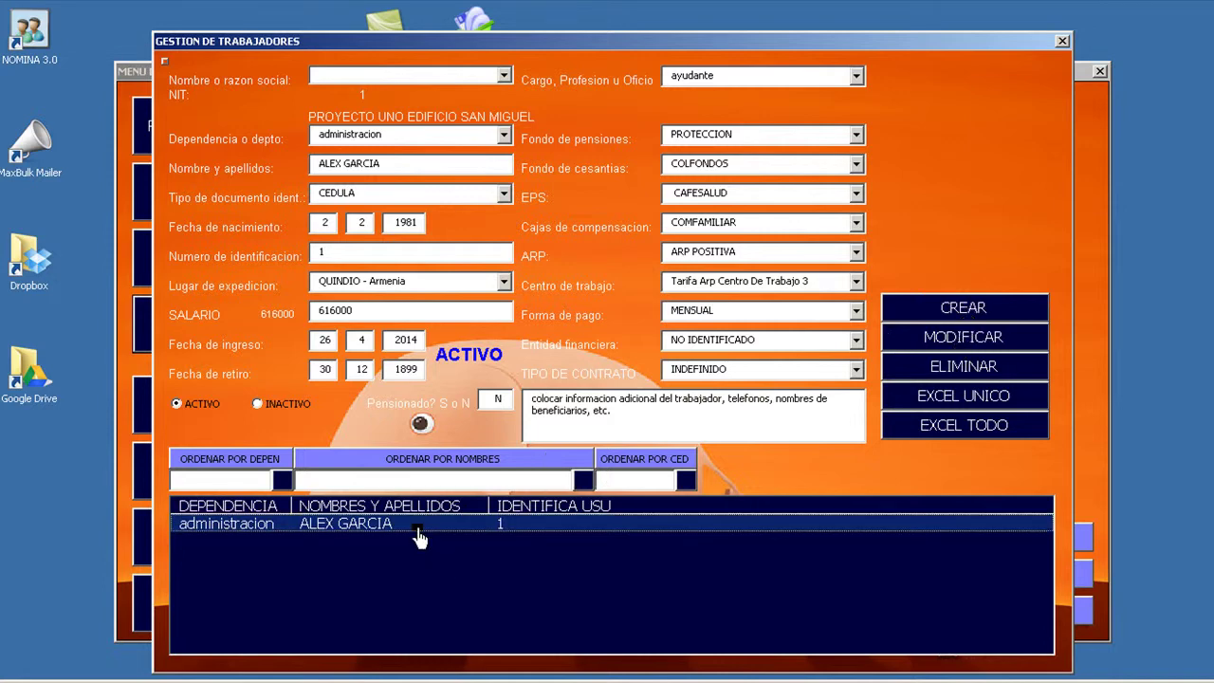
pyautogui.click(371, 313)
pyautogui.press('BackSpace')
pyautogui.press('BackSpace')
pyautogui.press('BackSpace')
pyautogui.press('BackSpace')
pyautogui.press('BackSpace')
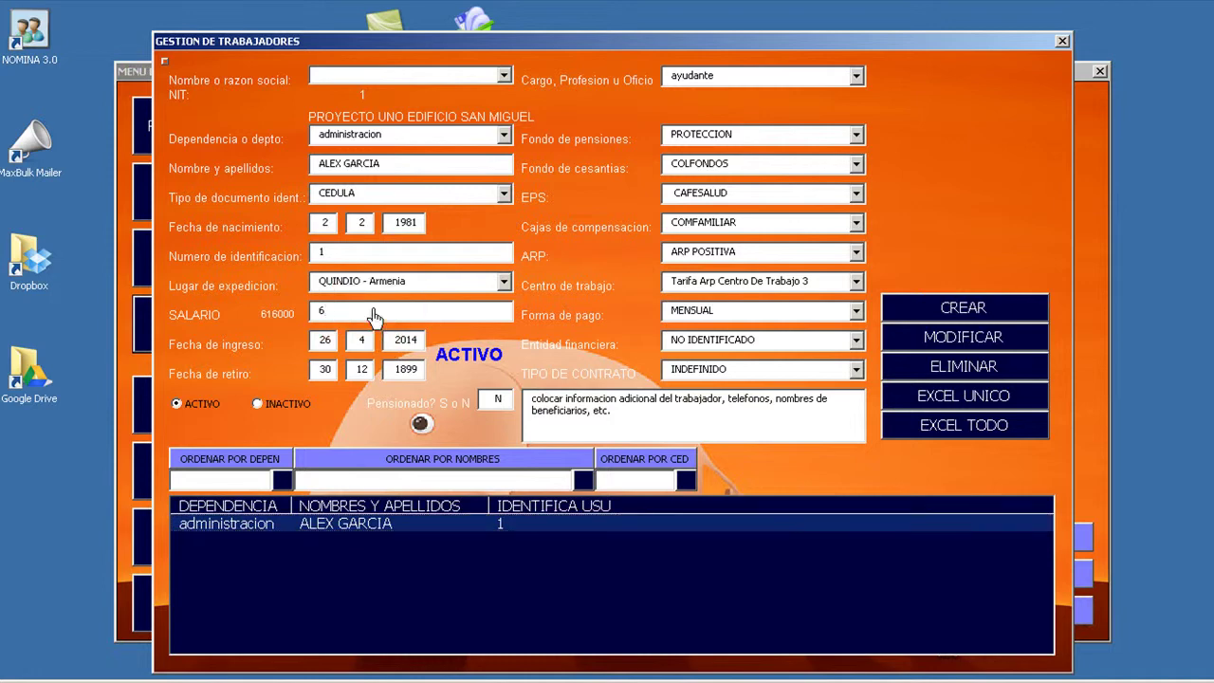
pyautogui.write('20000')
# Add a second surname to the worker's name, set the salary to 616000 and save the modified record
pyautogui.click(398, 166)
pyautogui.write('yepes')
pyautogui.click(390, 321)
pyautogui.press('BackSpace')
pyautogui.press('BackSpace')
pyautogui.press('BackSpace')
pyautogui.press('BackSpace')
pyautogui.press('BackSpace')
pyautogui.write('16000')
pyautogui.click(924, 337)
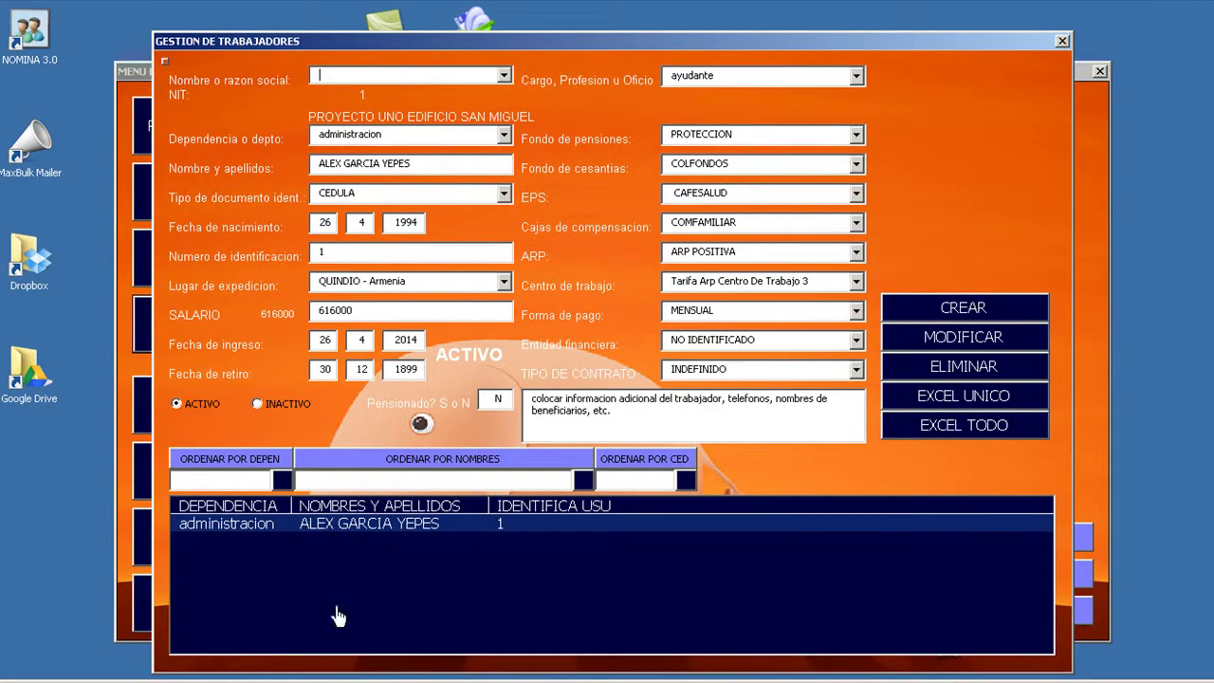
# Try to delete the worker's record, and select it in the worker list again
pyautogui.click(380, 529)
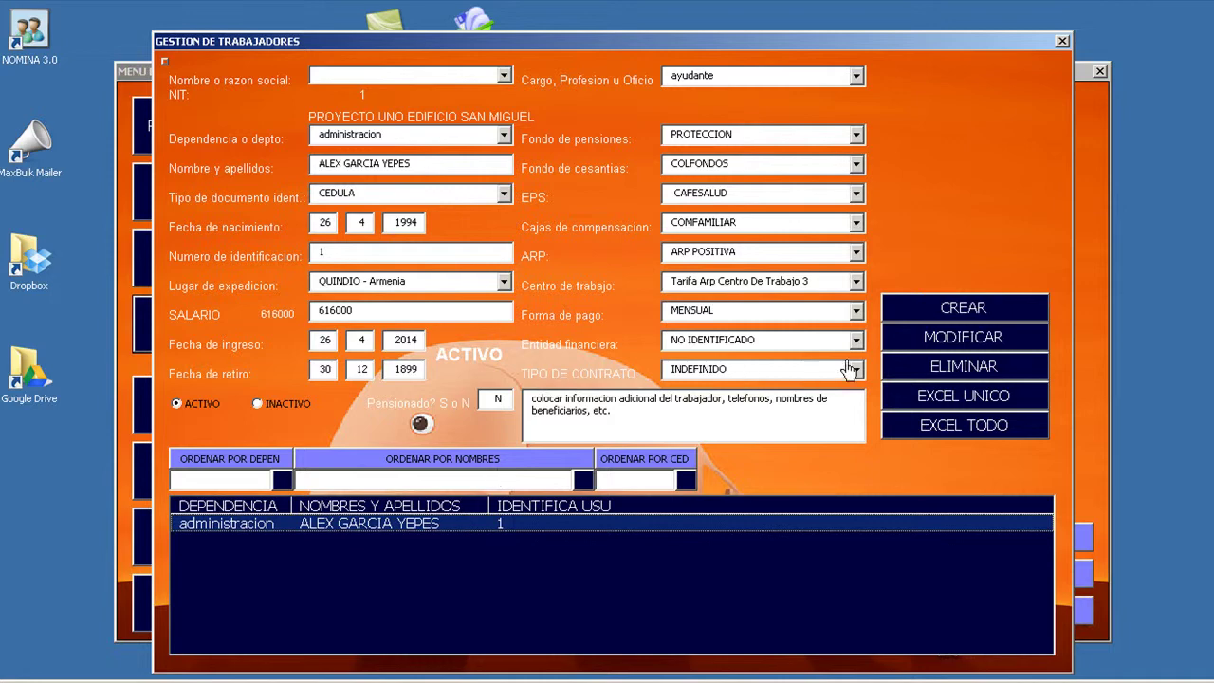
pyautogui.click(946, 367)
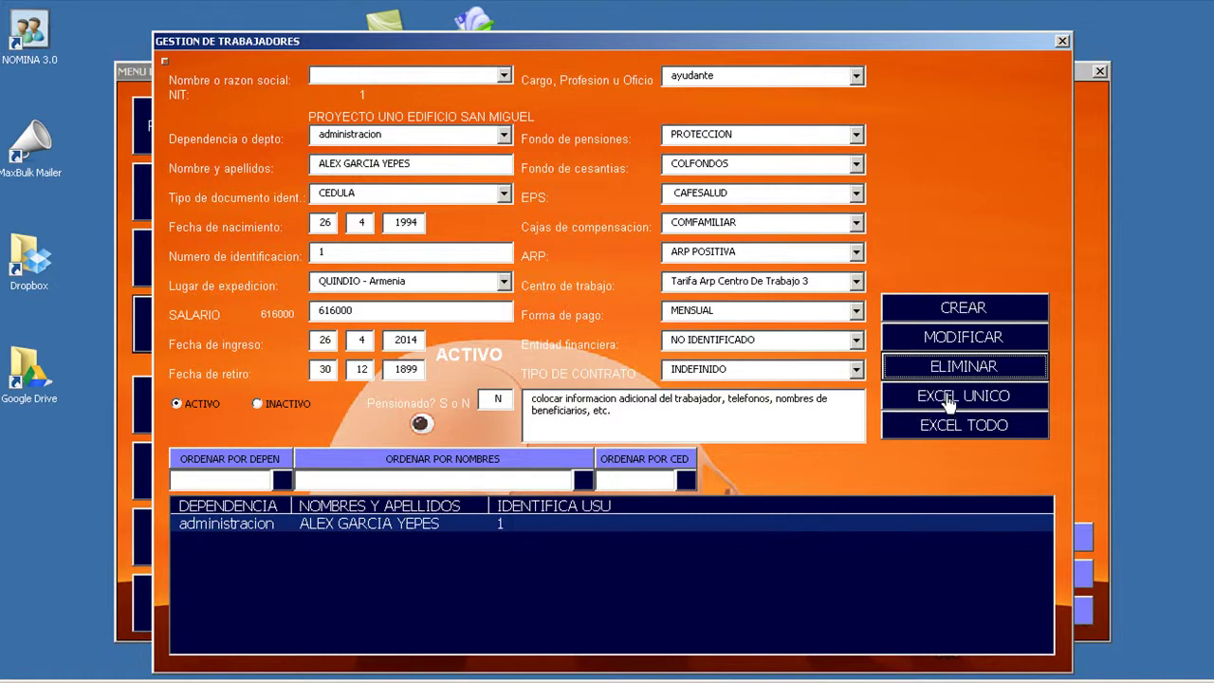
pyautogui.click(764, 527)
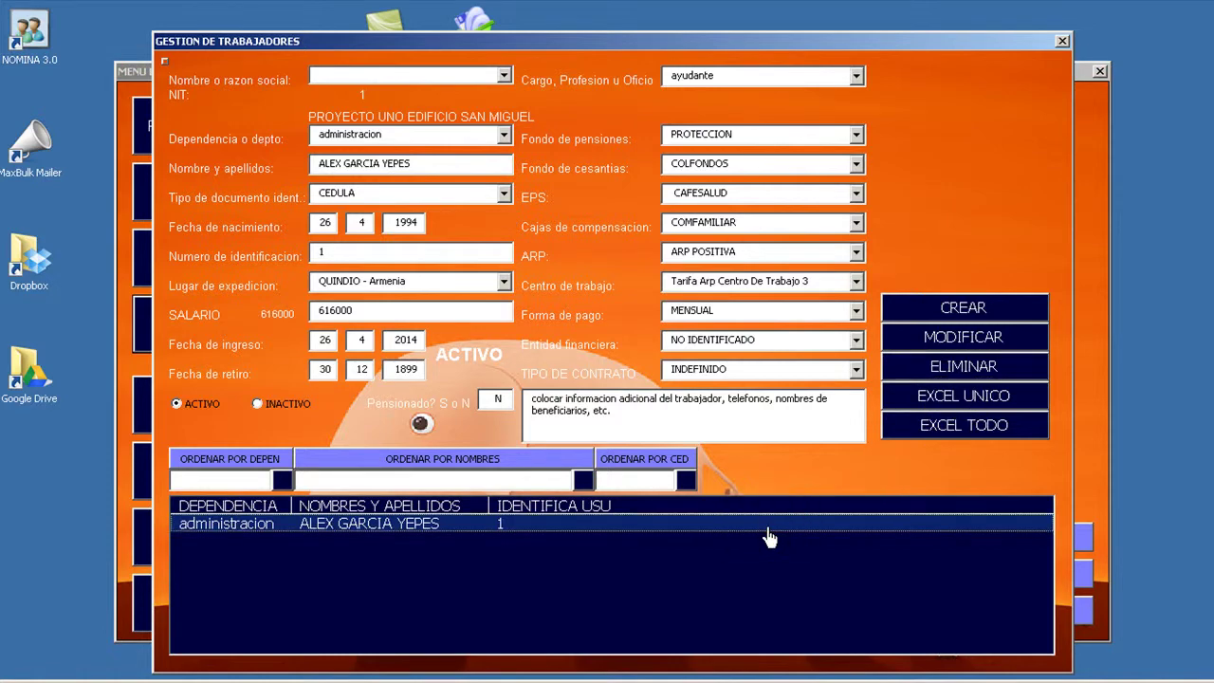